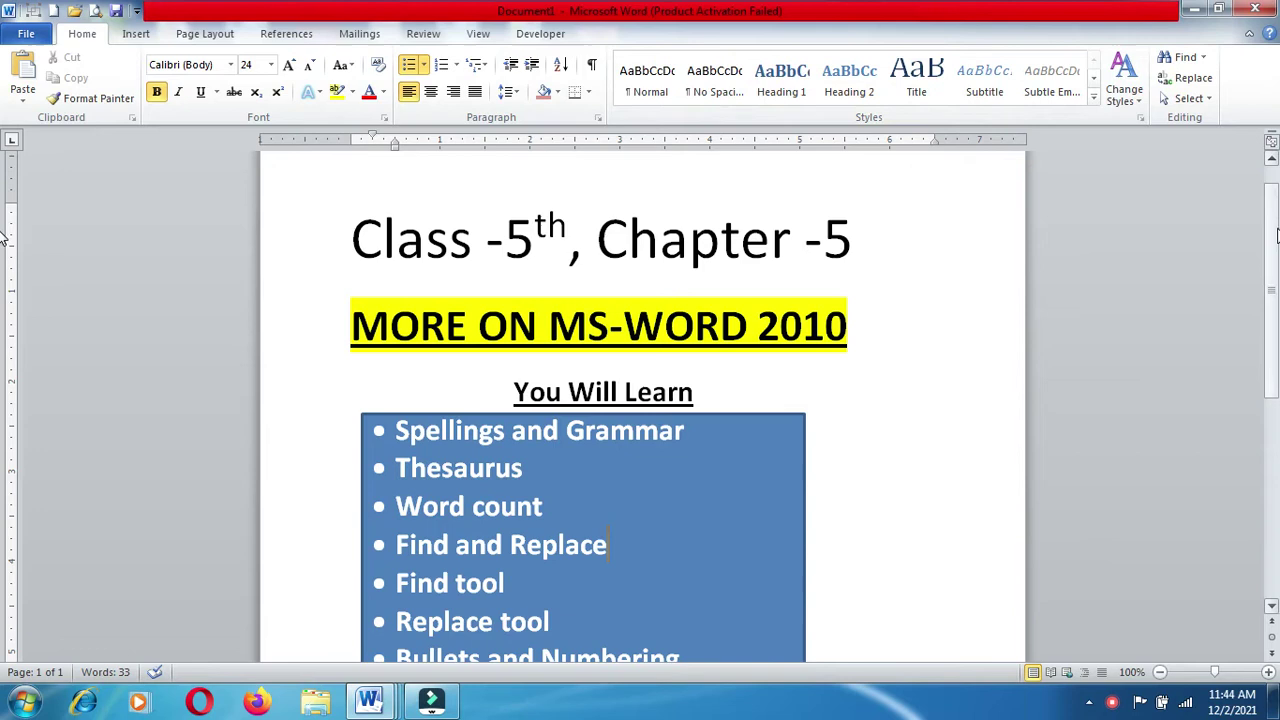
Switch to Document3 with the practice paragraphs and show the Review ribbon
left_click_drag(1276, 234, 1276, 286)
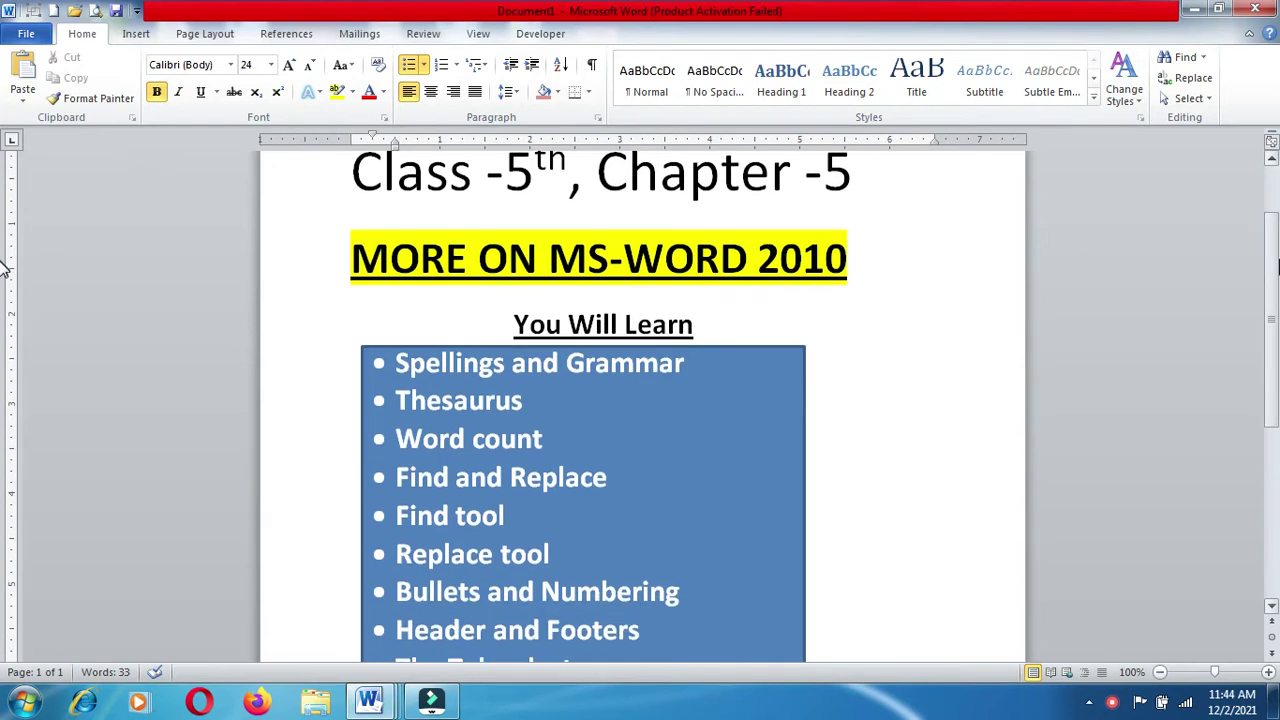
left_click_drag(1276, 286, 1276, 309)
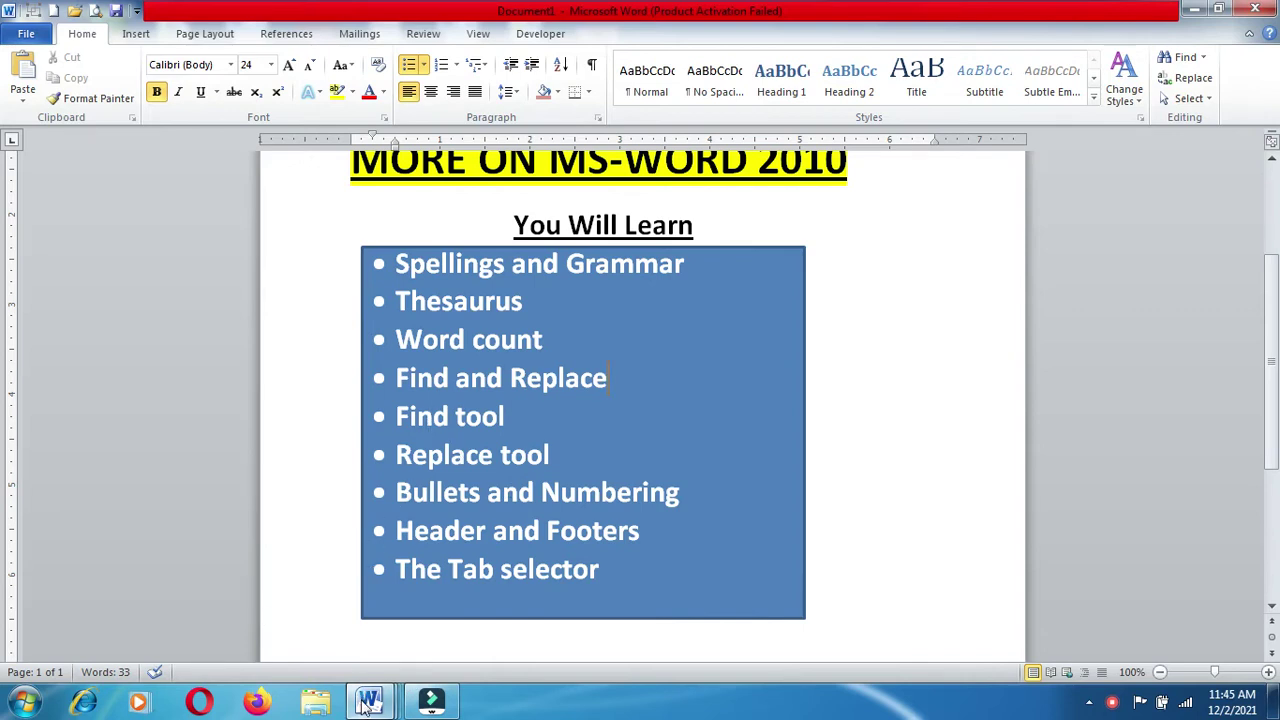
mouse_move(368, 701)
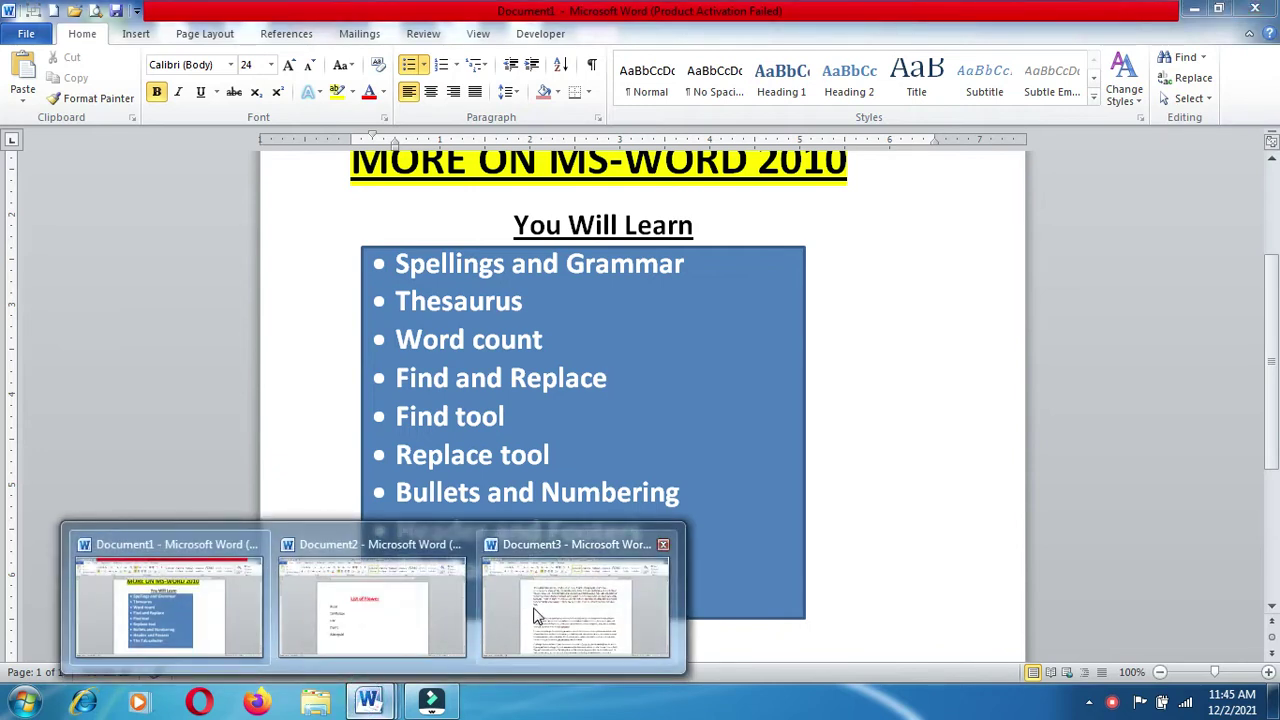
left_click(536, 610)
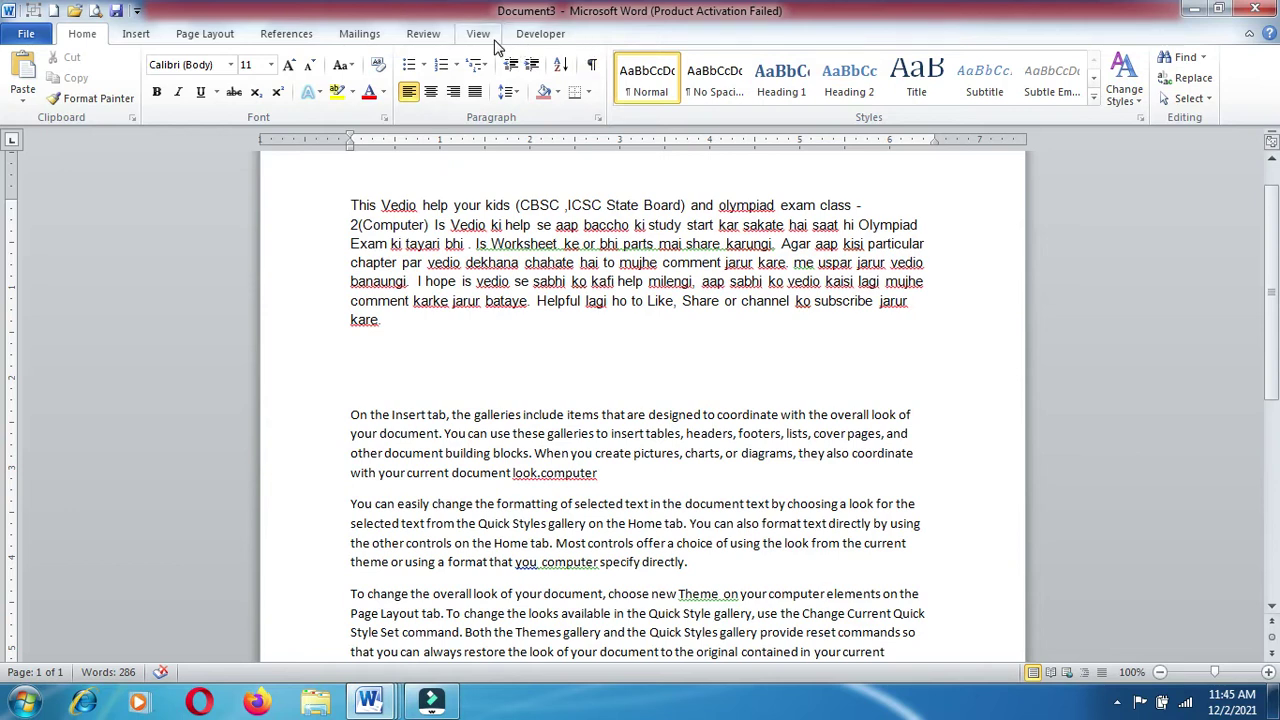
left_click(437, 33)
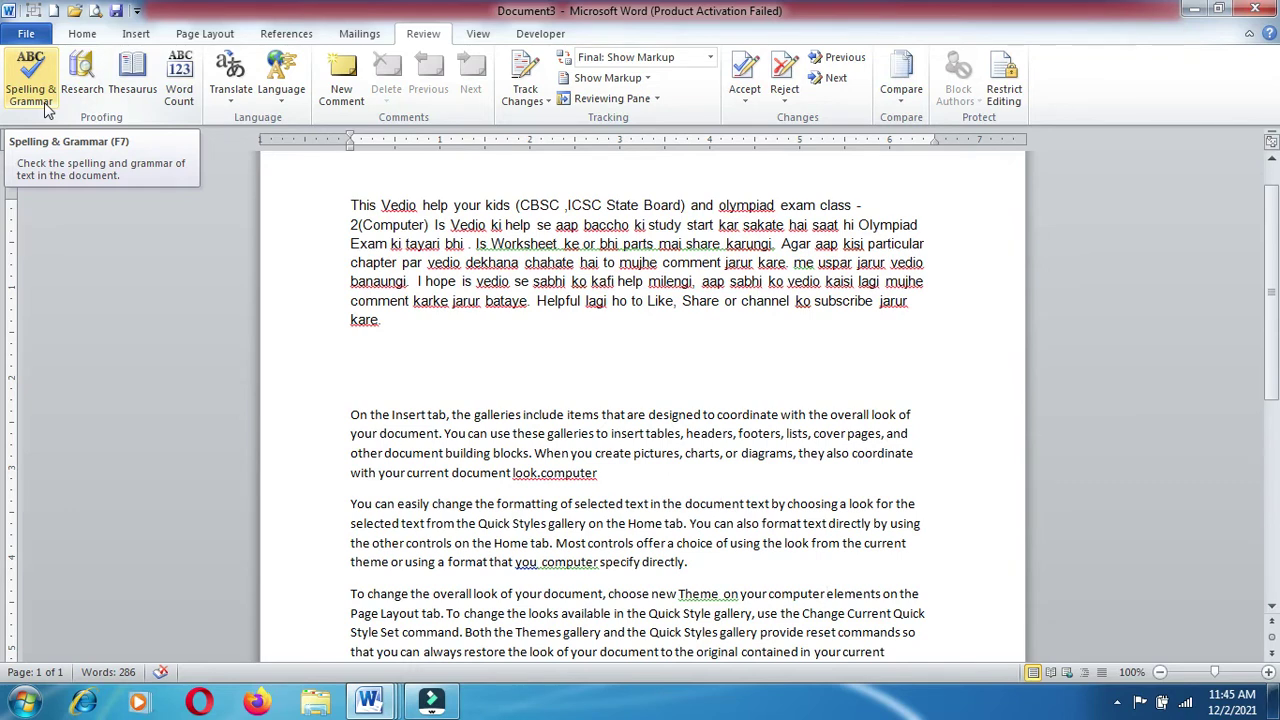
left_click(44, 108)
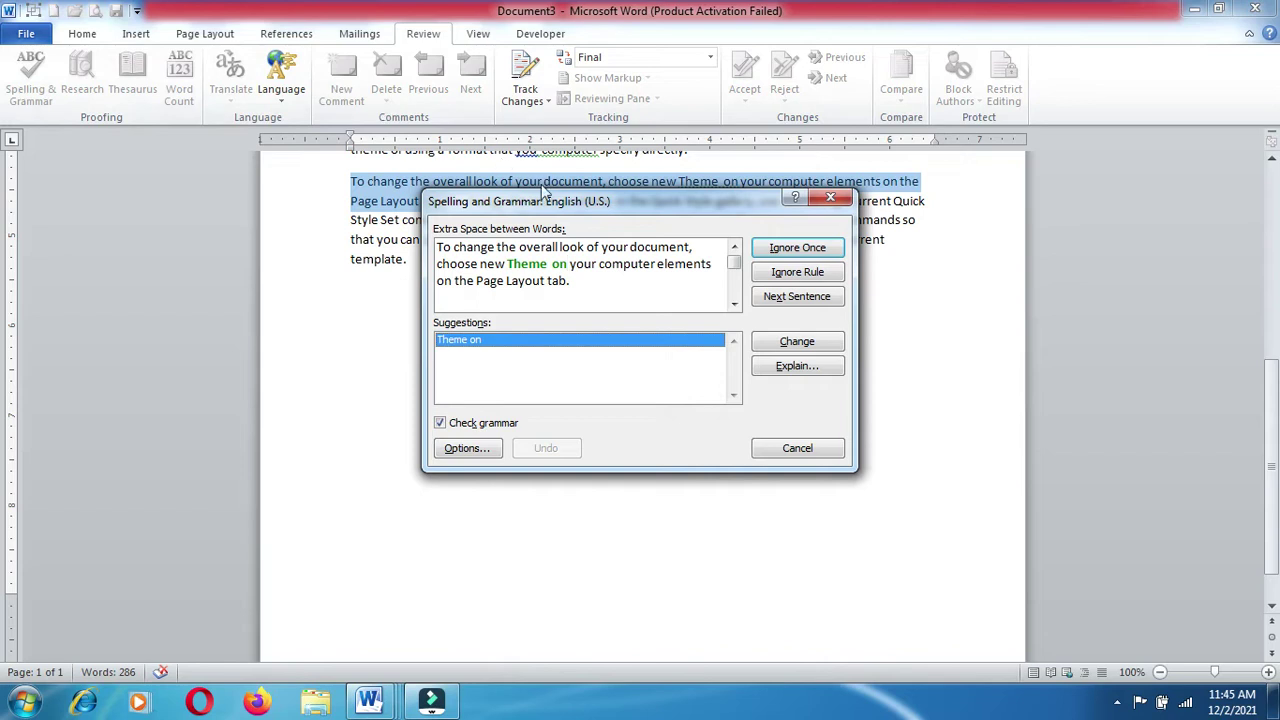
left_click_drag(555, 201, 611, 316)
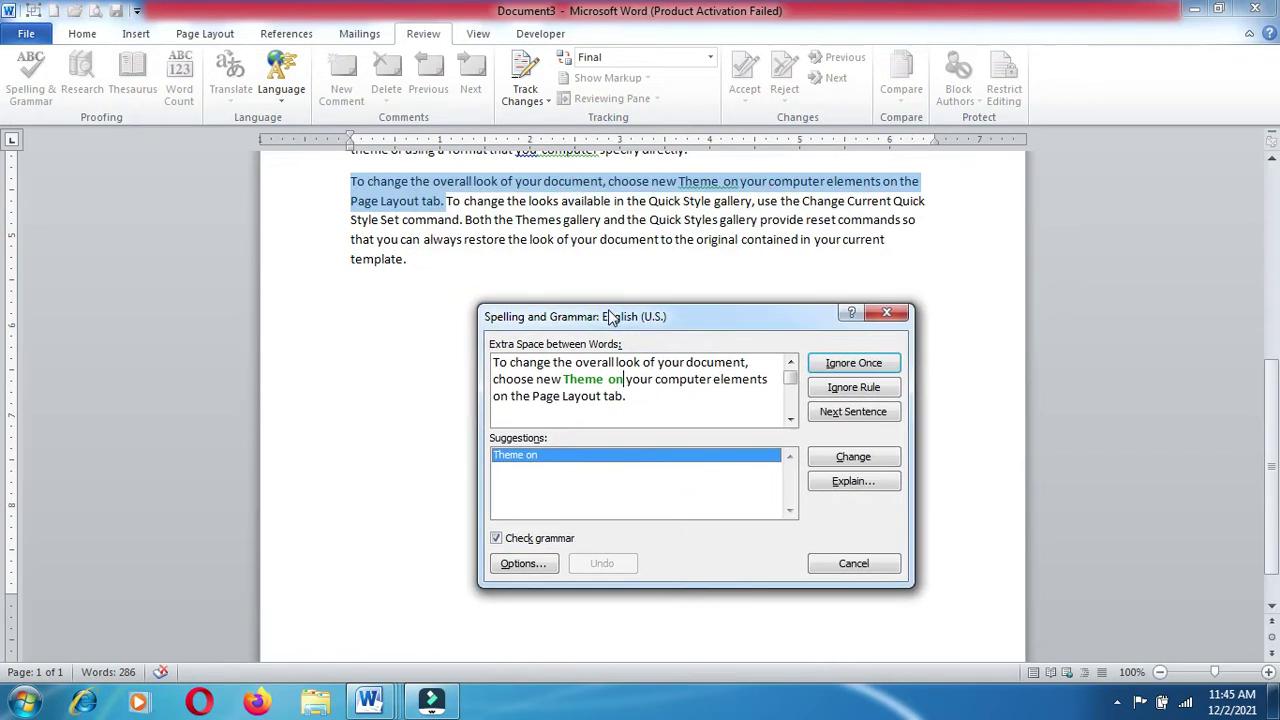
left_click(1272, 168)
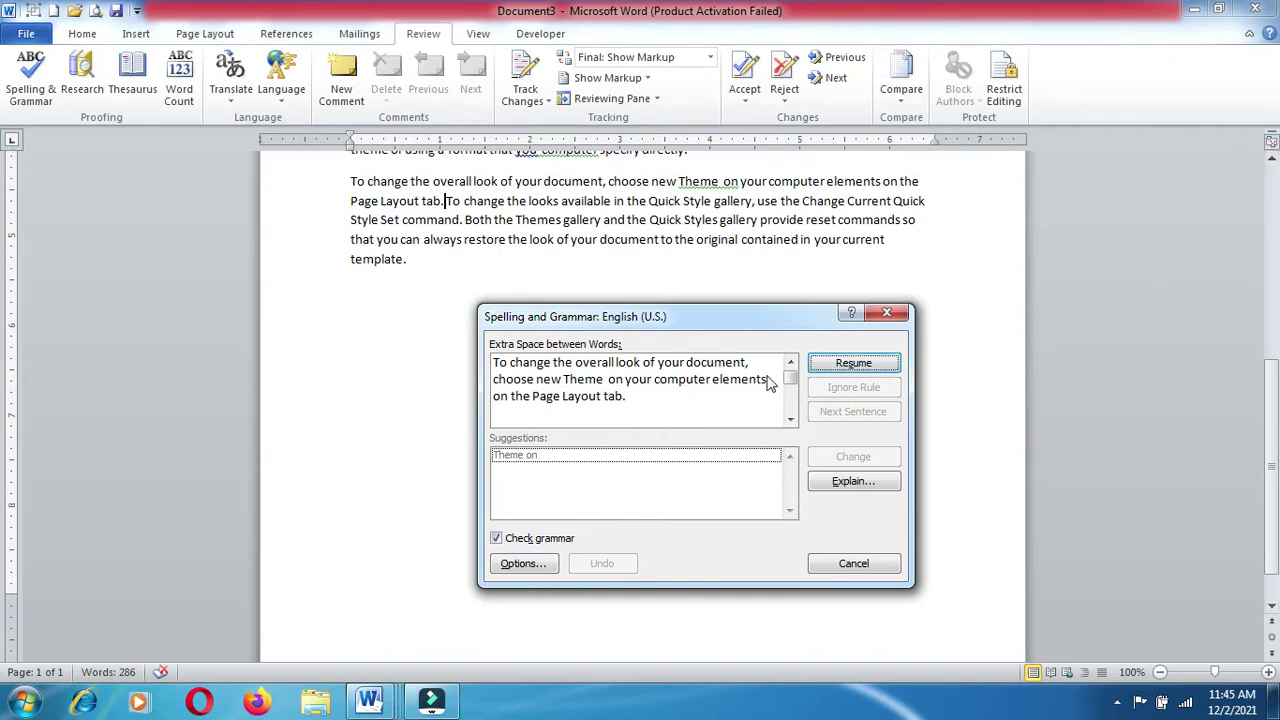
left_click(722, 218)
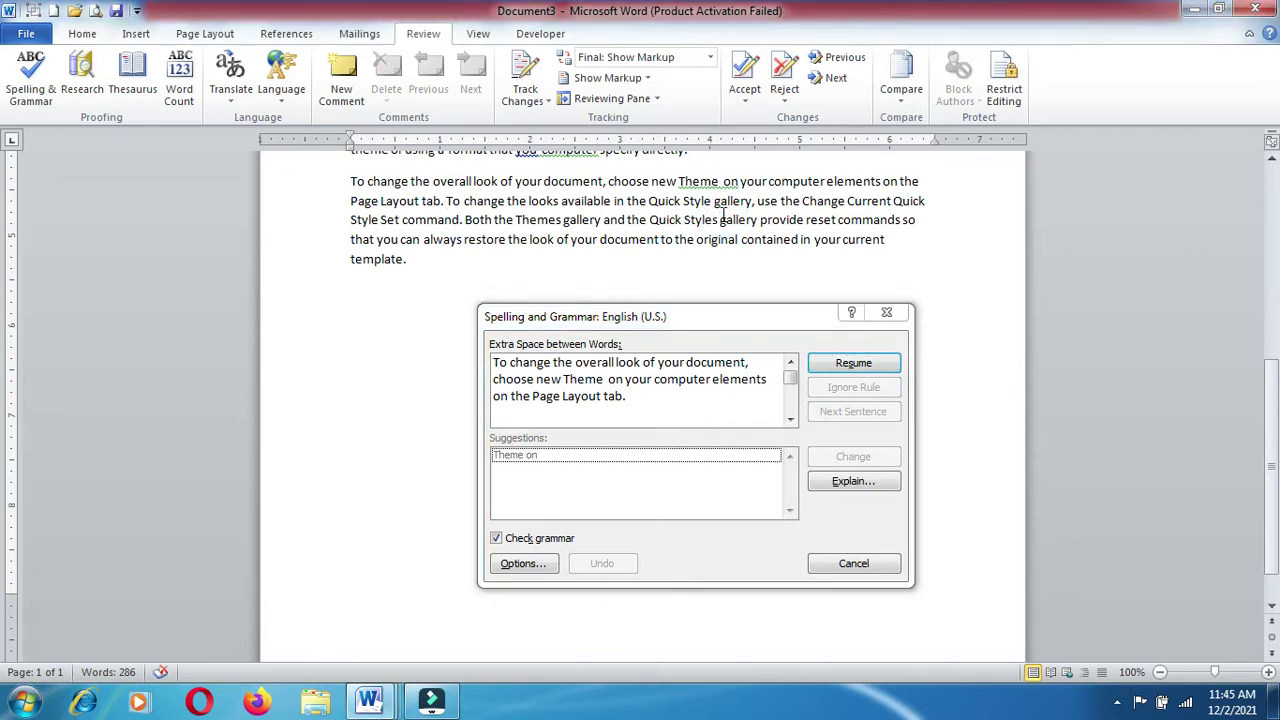
left_click(889, 314)
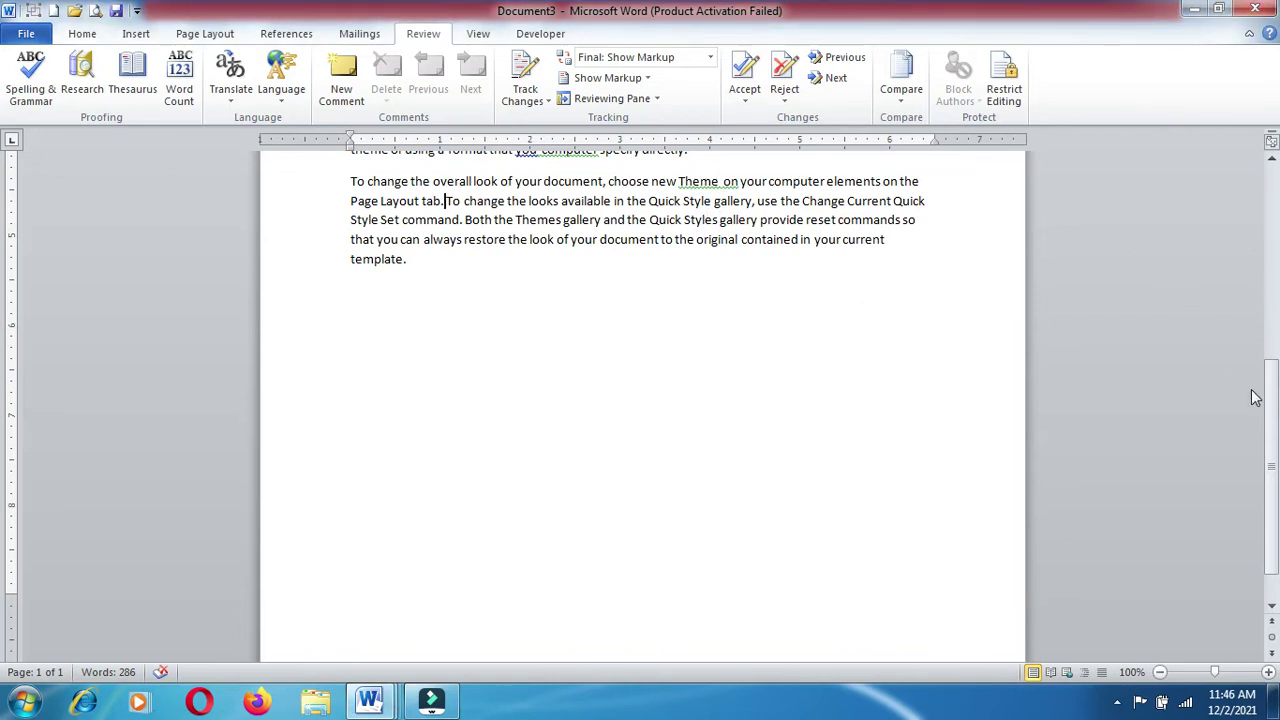
left_click_drag(1268, 392, 1265, 270)
scroll(704, 372, "up", 3)
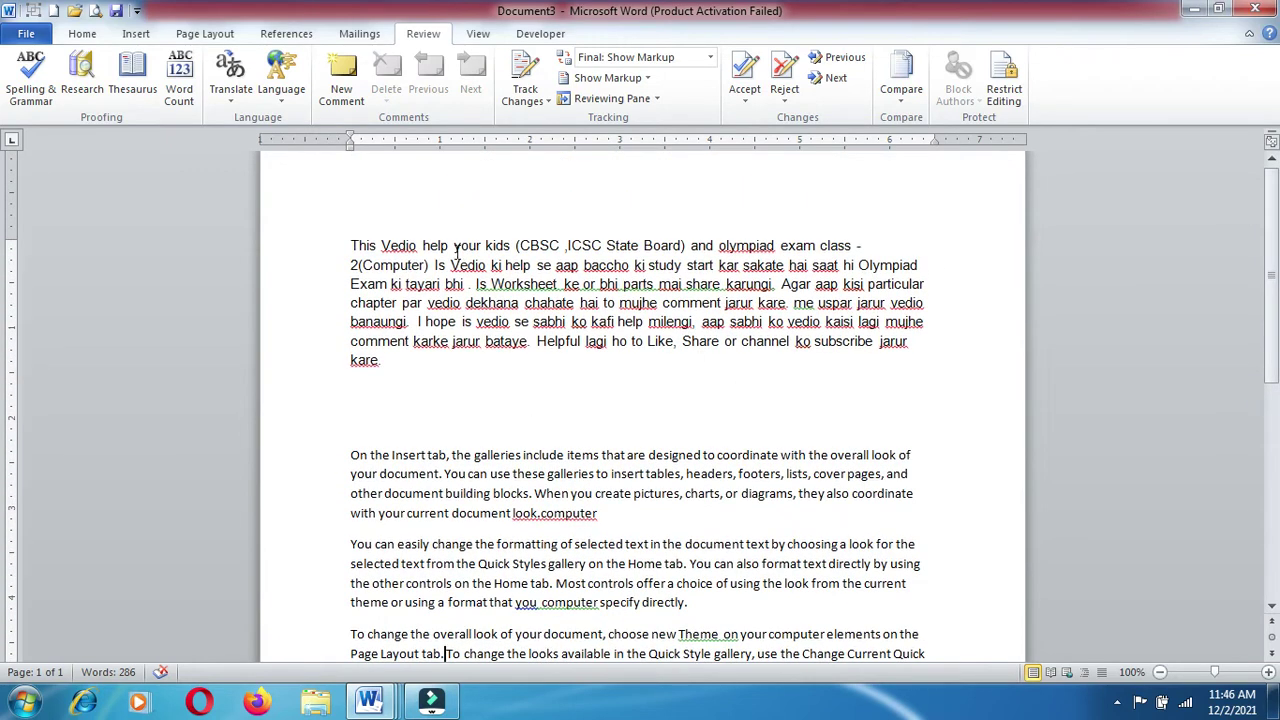
Run Spelling & Grammar from the document start and change 'Vedio' to 'Vedic'
left_click(352, 244)
left_click(30, 92)
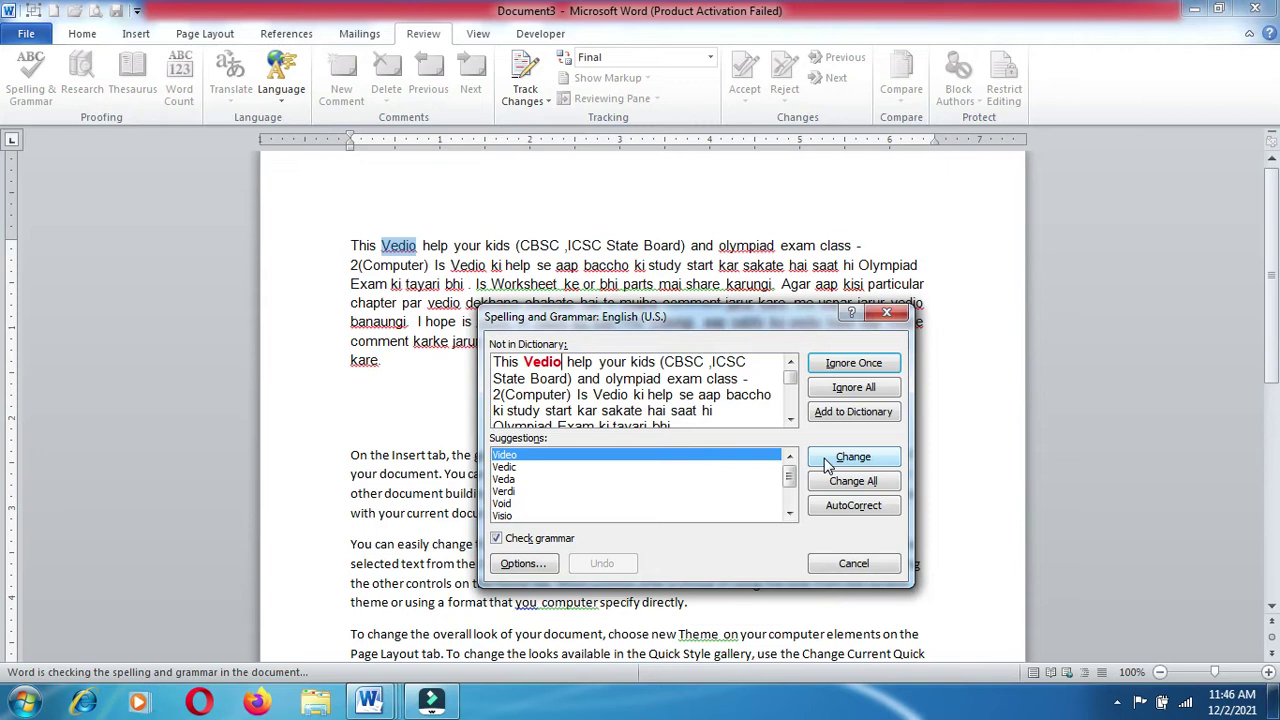
left_click(617, 481)
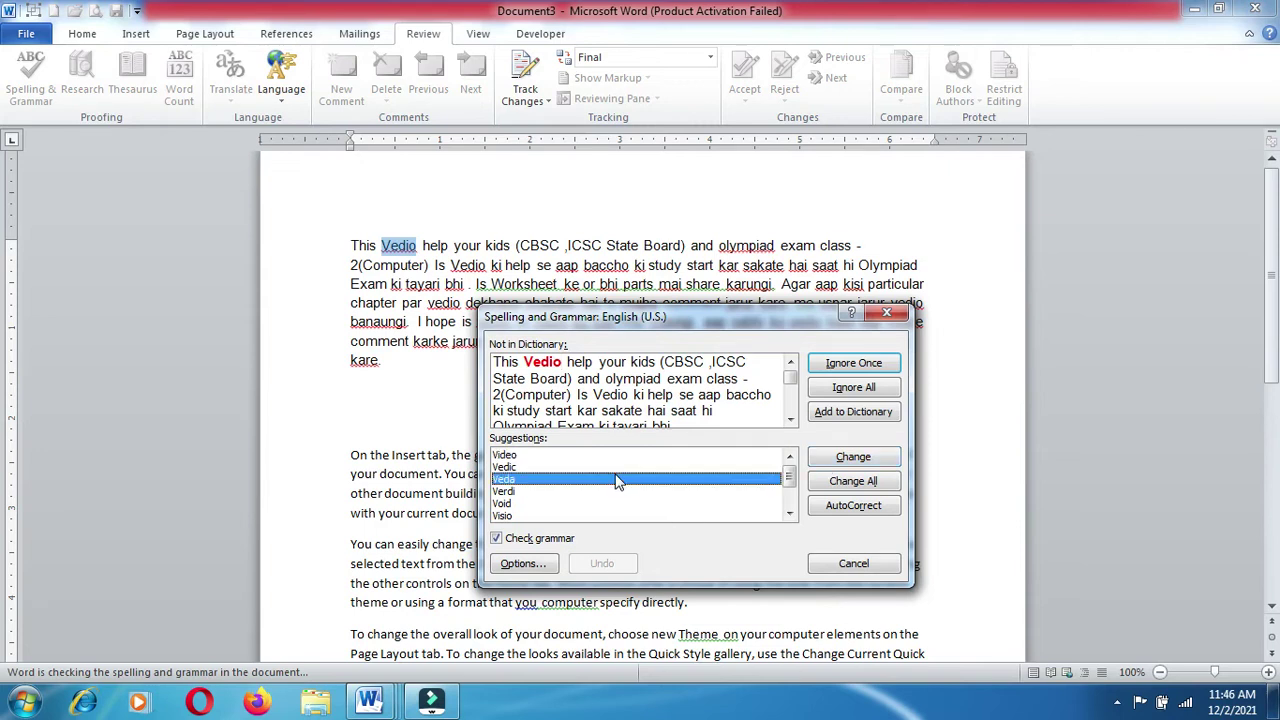
left_click(615, 467)
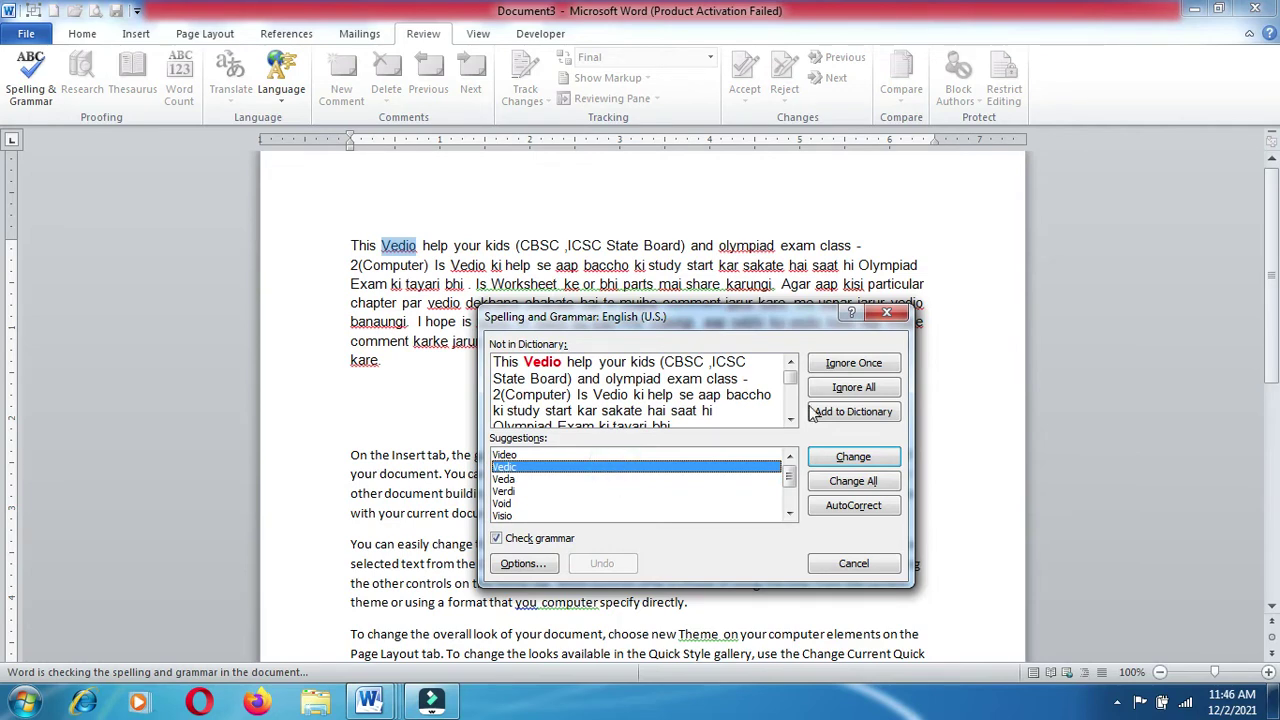
left_click(826, 457)
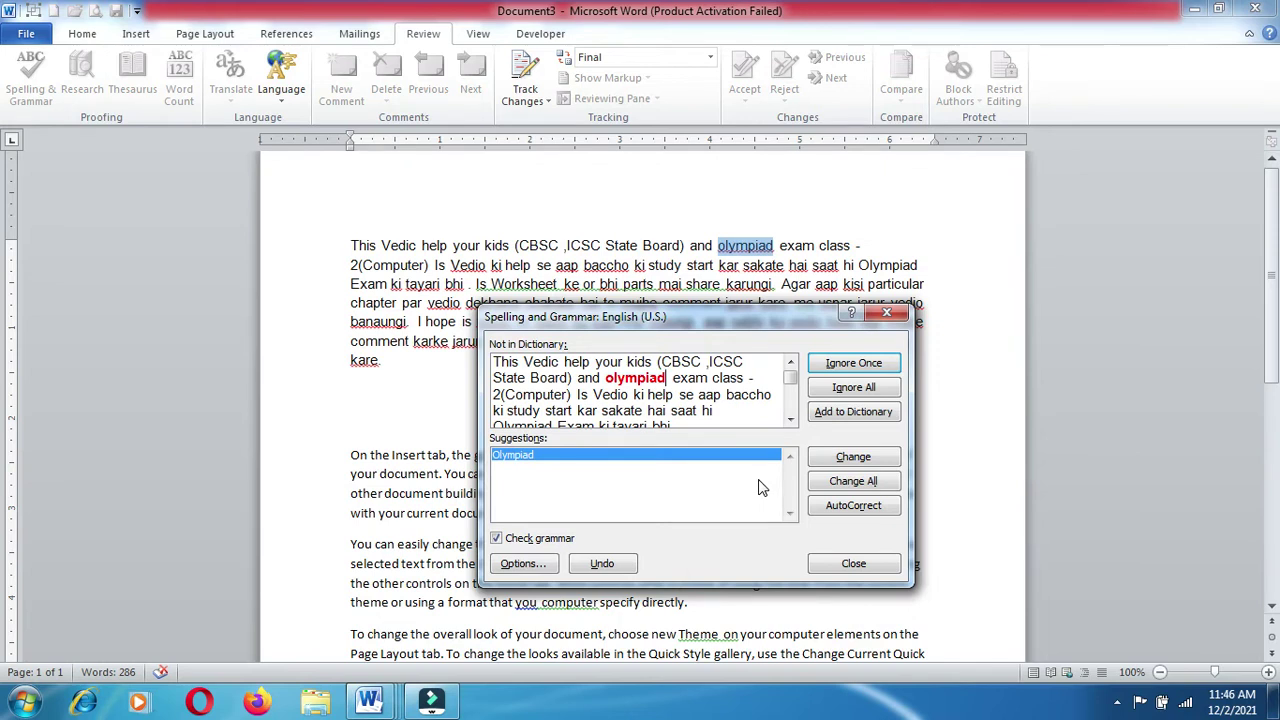
Ignore the flagged Hindi words (ki, baccho, tayari…) and grammar warnings until checking completes
left_click(869, 368)
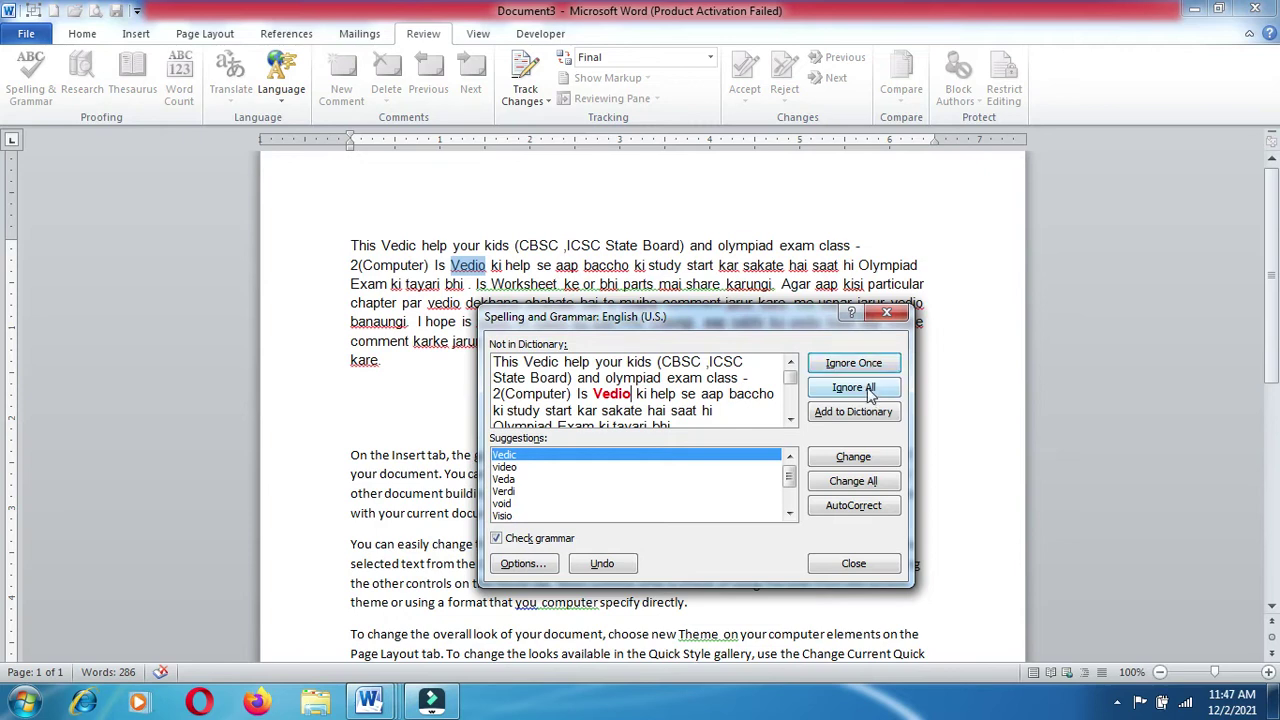
left_click(869, 396)
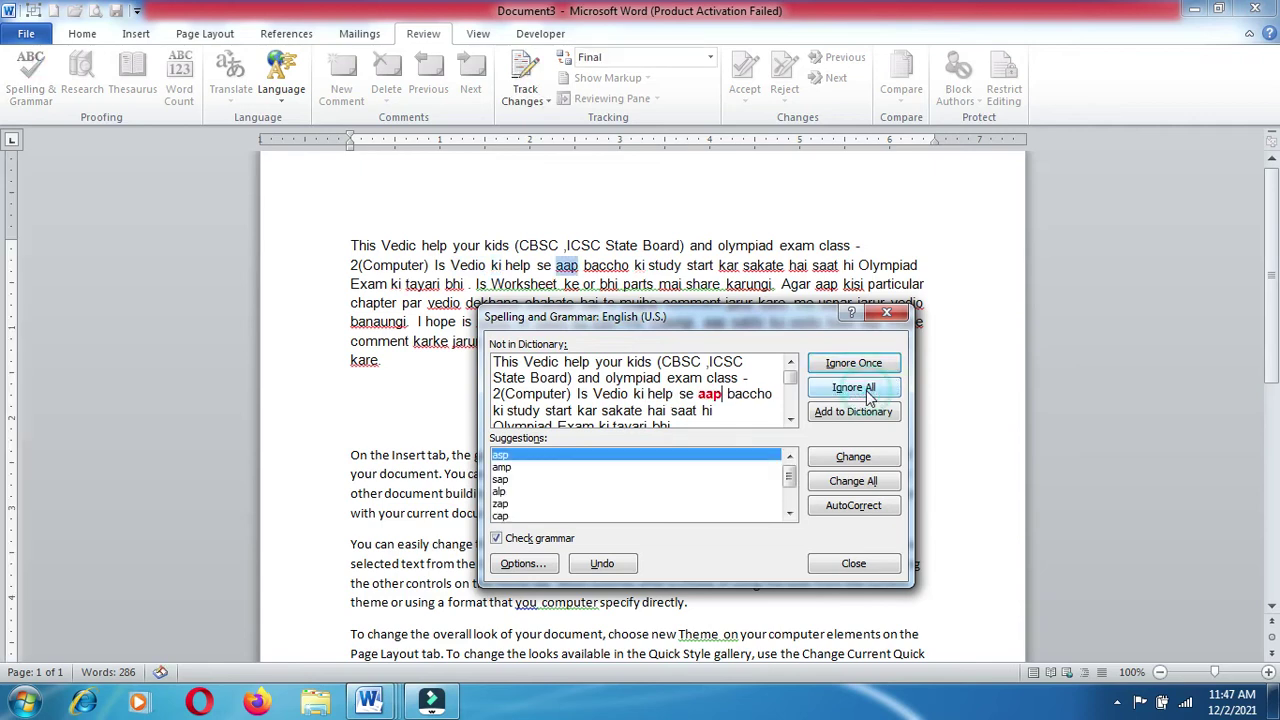
left_click(869, 396)
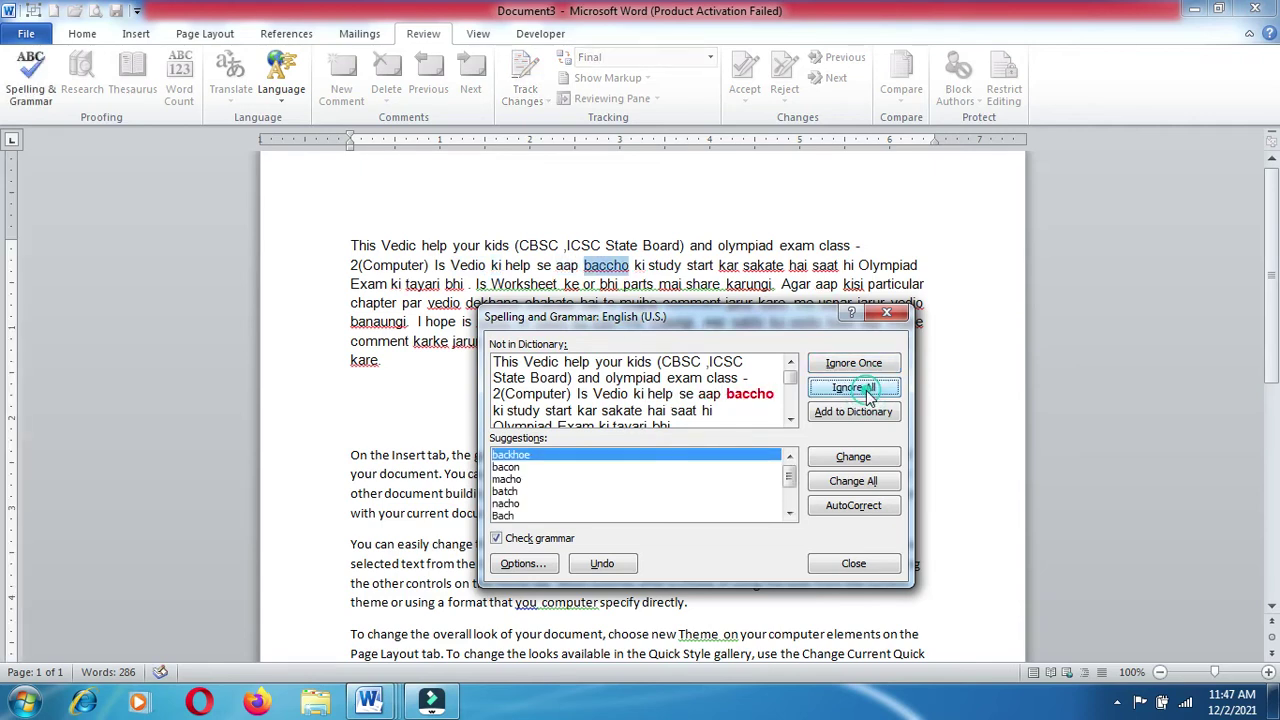
left_click(869, 396)
left_click(869, 396)
left_click(869, 396)
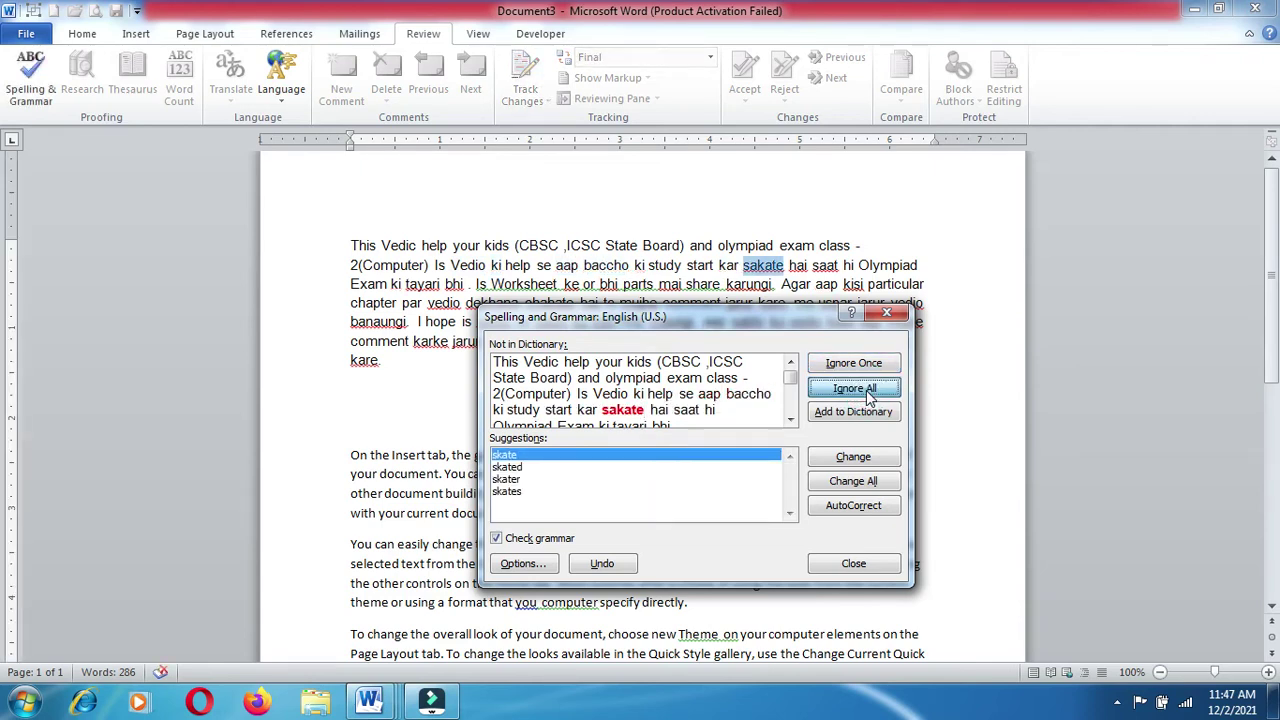
left_click(869, 396)
left_click(869, 396)
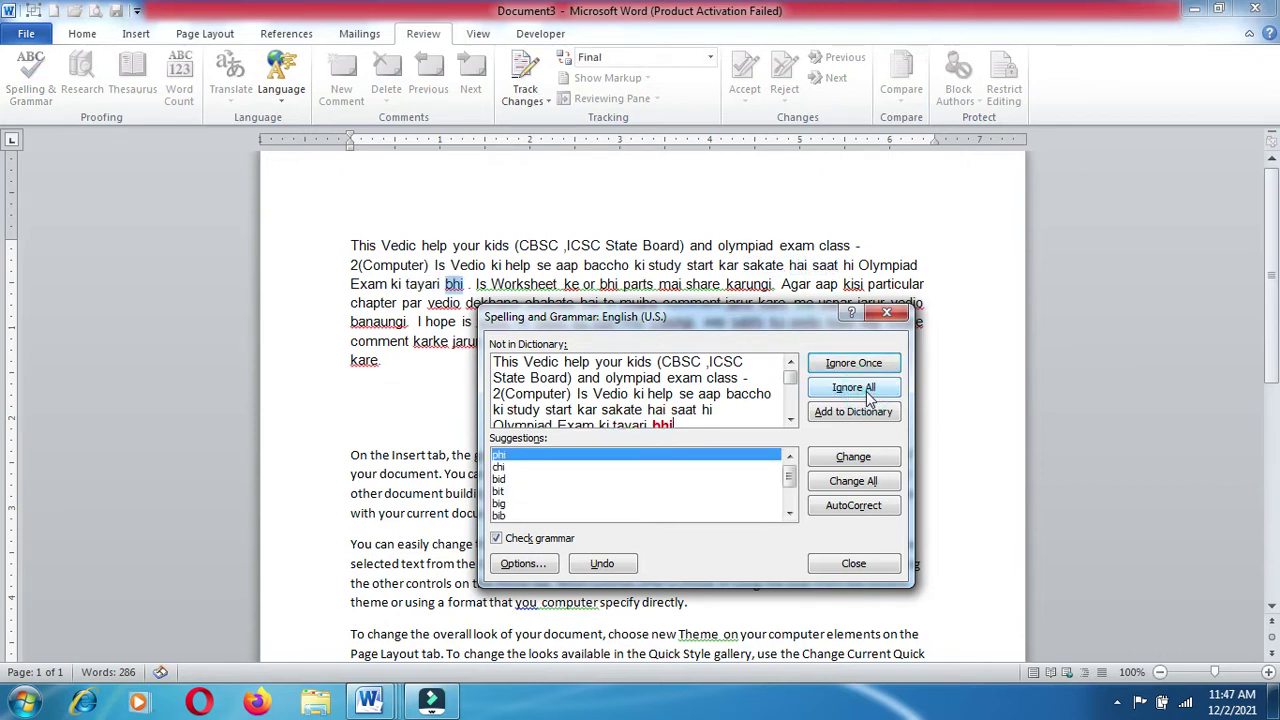
left_click(869, 396)
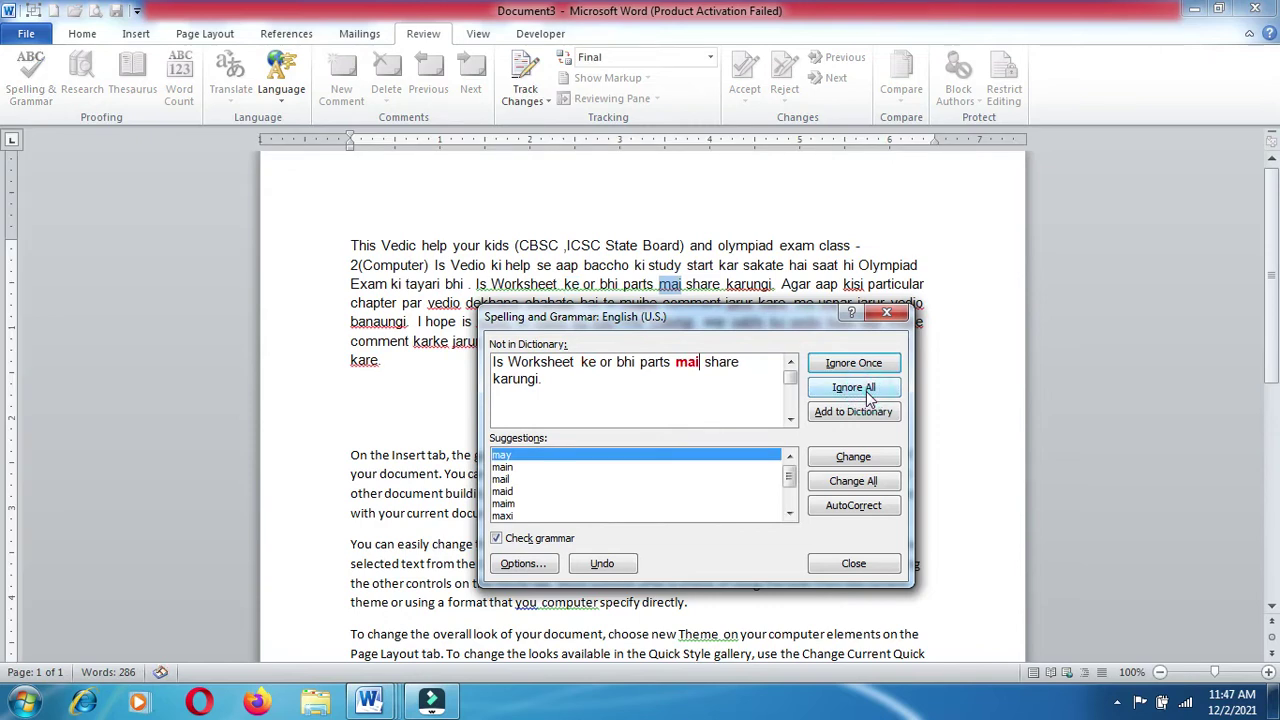
left_click(869, 396)
left_click(869, 396)
left_click(869, 396)
left_click(869, 396)
left_click(869, 396)
left_click(869, 396)
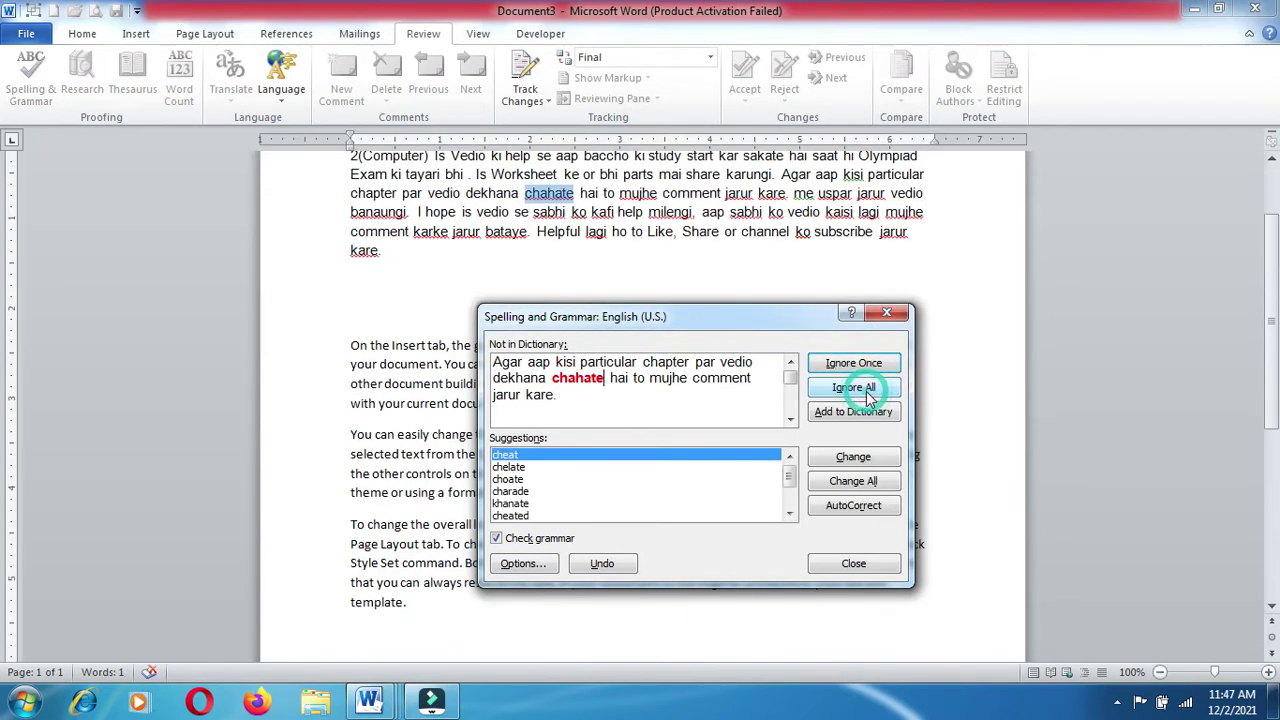
left_click(869, 396)
left_click(869, 396)
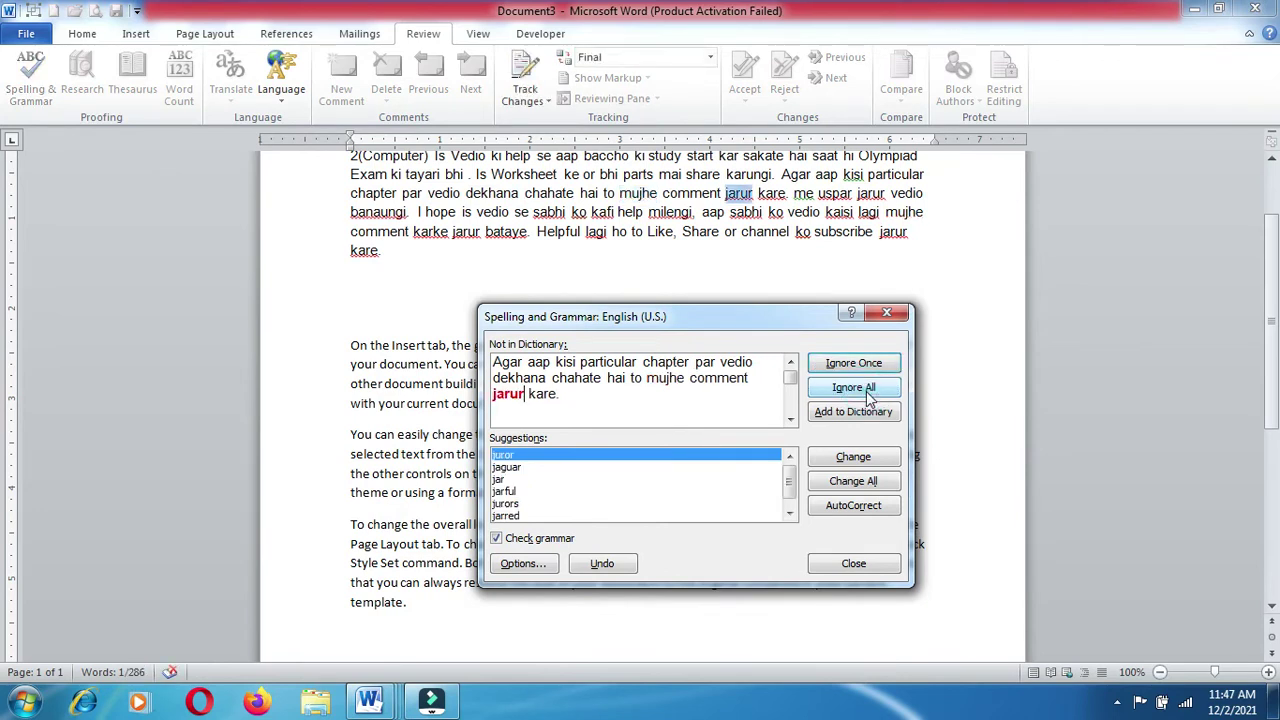
left_click(869, 396)
left_click(869, 396)
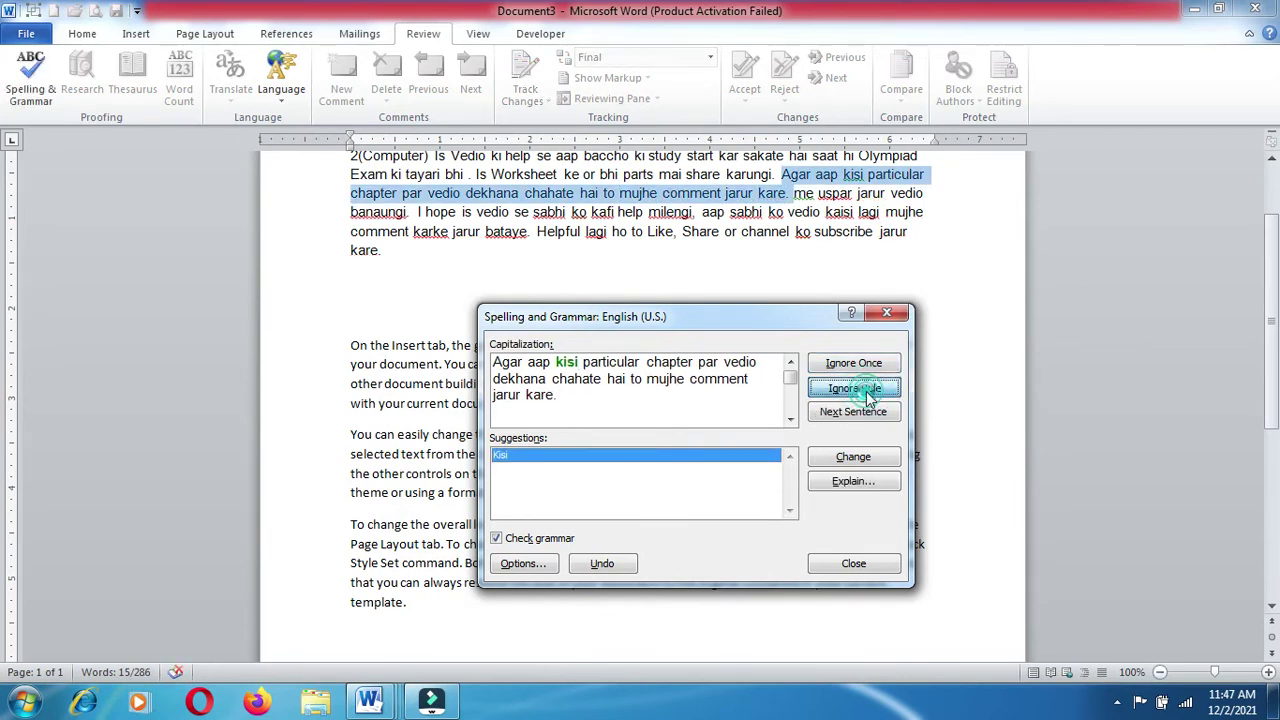
left_click(869, 396)
left_click(869, 396)
left_click(869, 396)
left_click(869, 396)
left_click(869, 396)
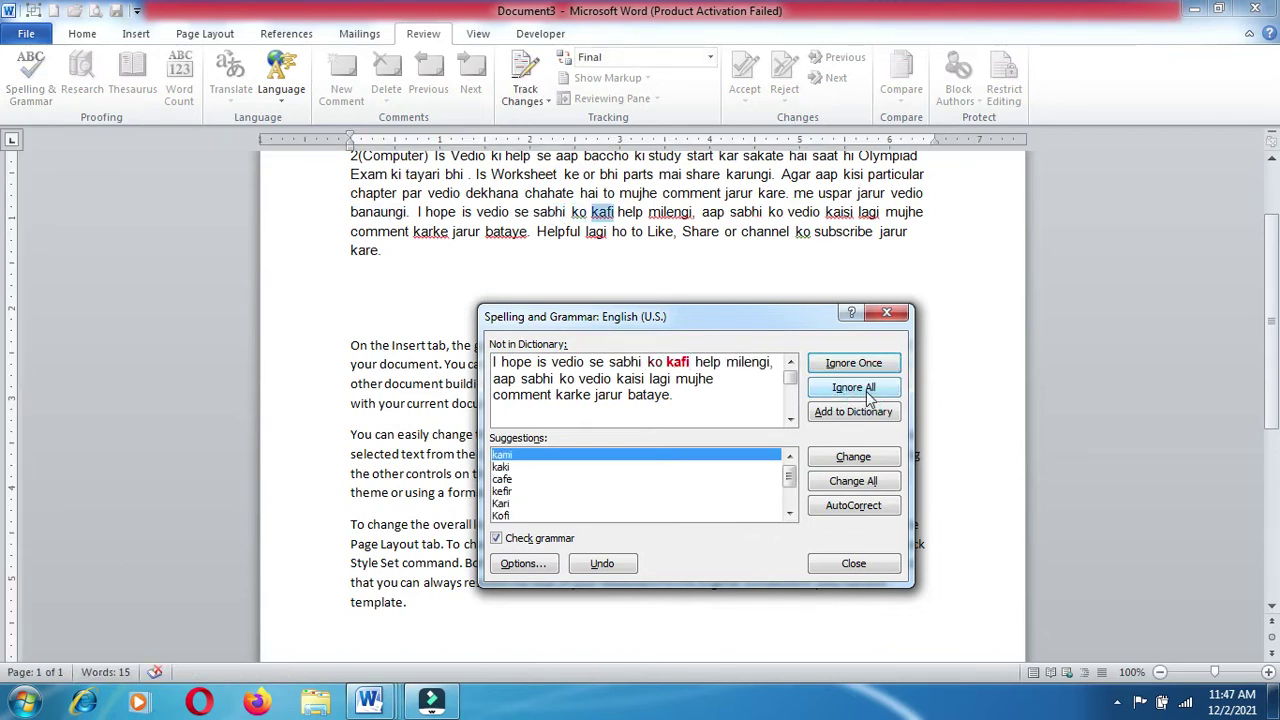
left_click(869, 396)
left_click(869, 396)
left_click(869, 396)
left_click(869, 396)
left_click(869, 396)
left_click(869, 396)
left_click(869, 396)
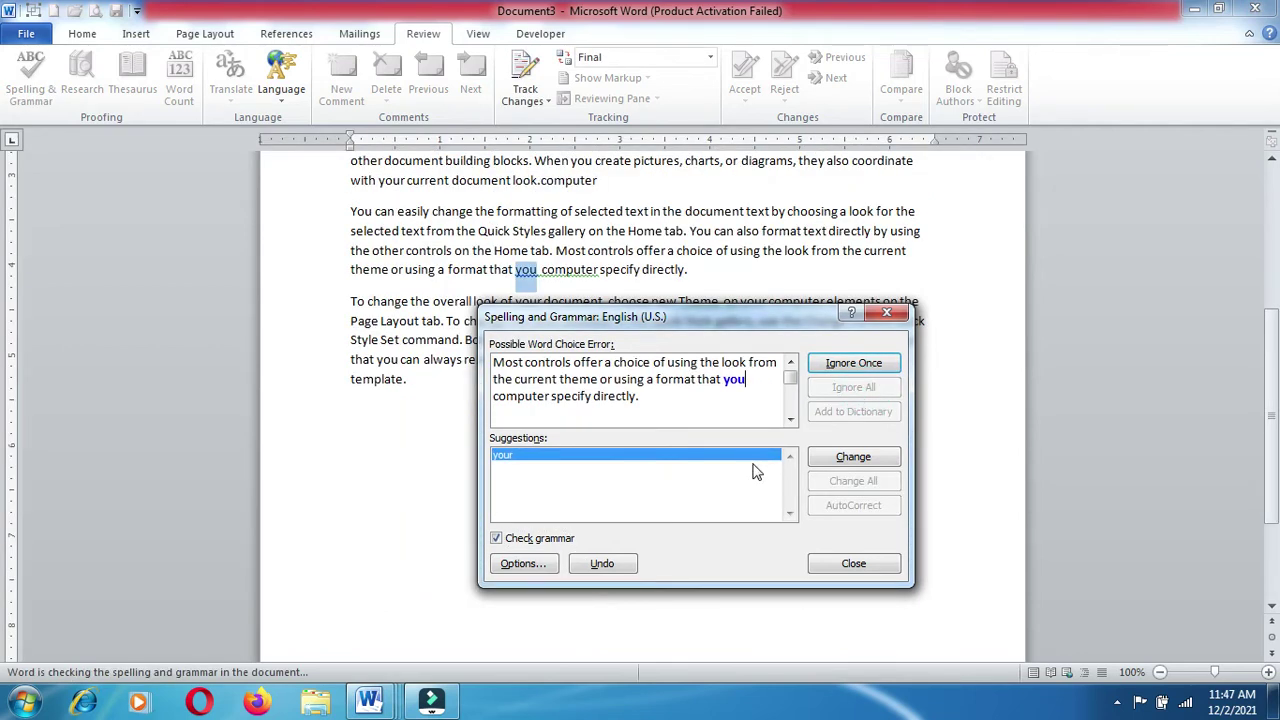
left_click(836, 365)
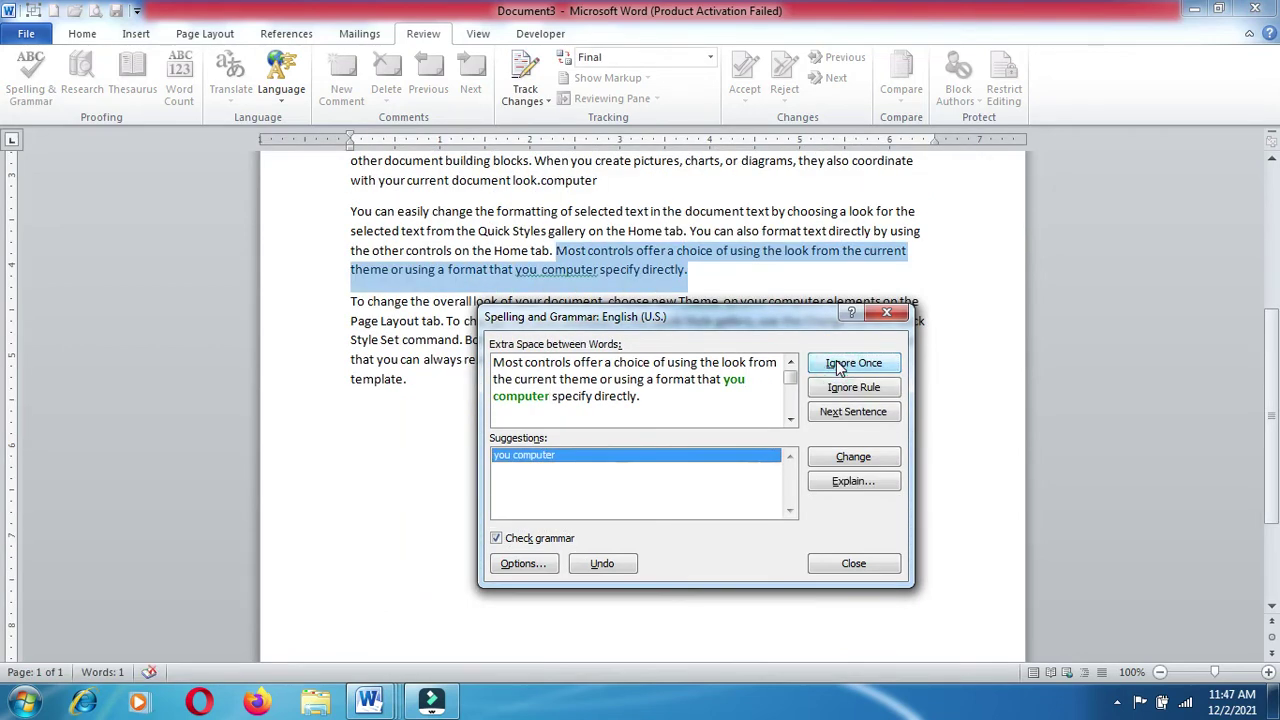
left_click(836, 363)
left_click(836, 363)
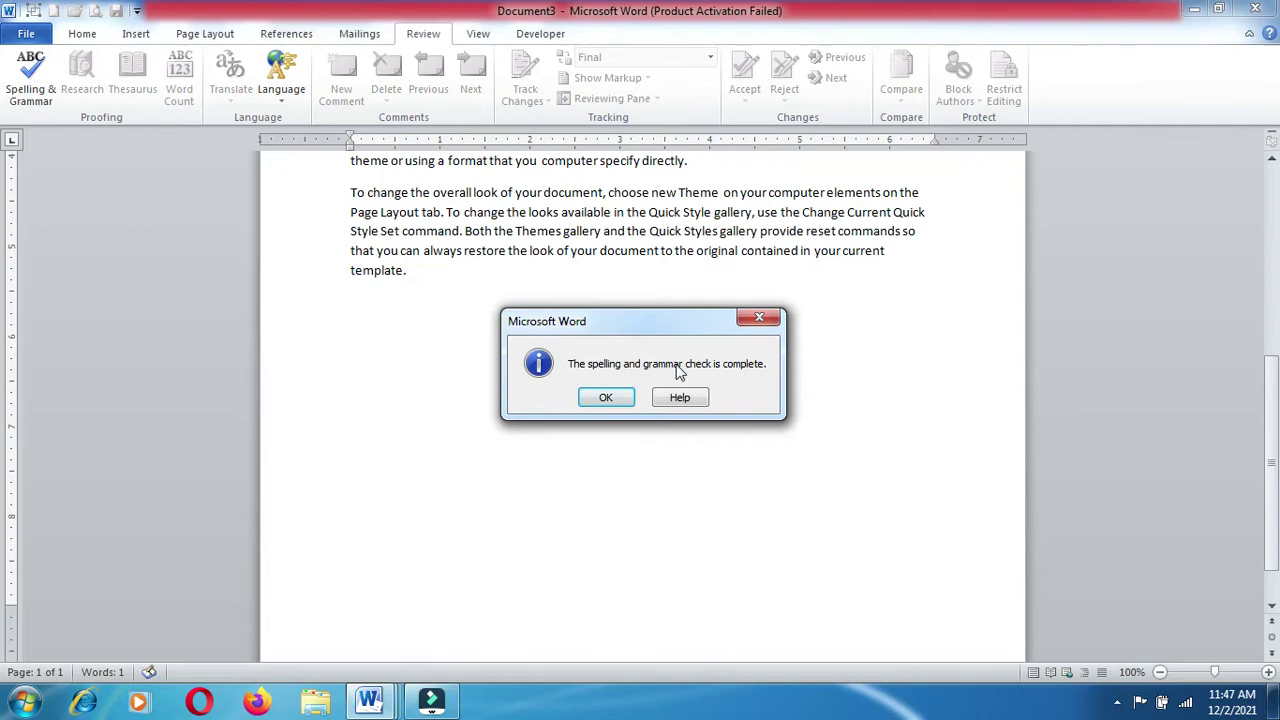
Dismiss the check-complete message and insert two blank lines above the 'This Vedic' paragraph
left_click(620, 400)
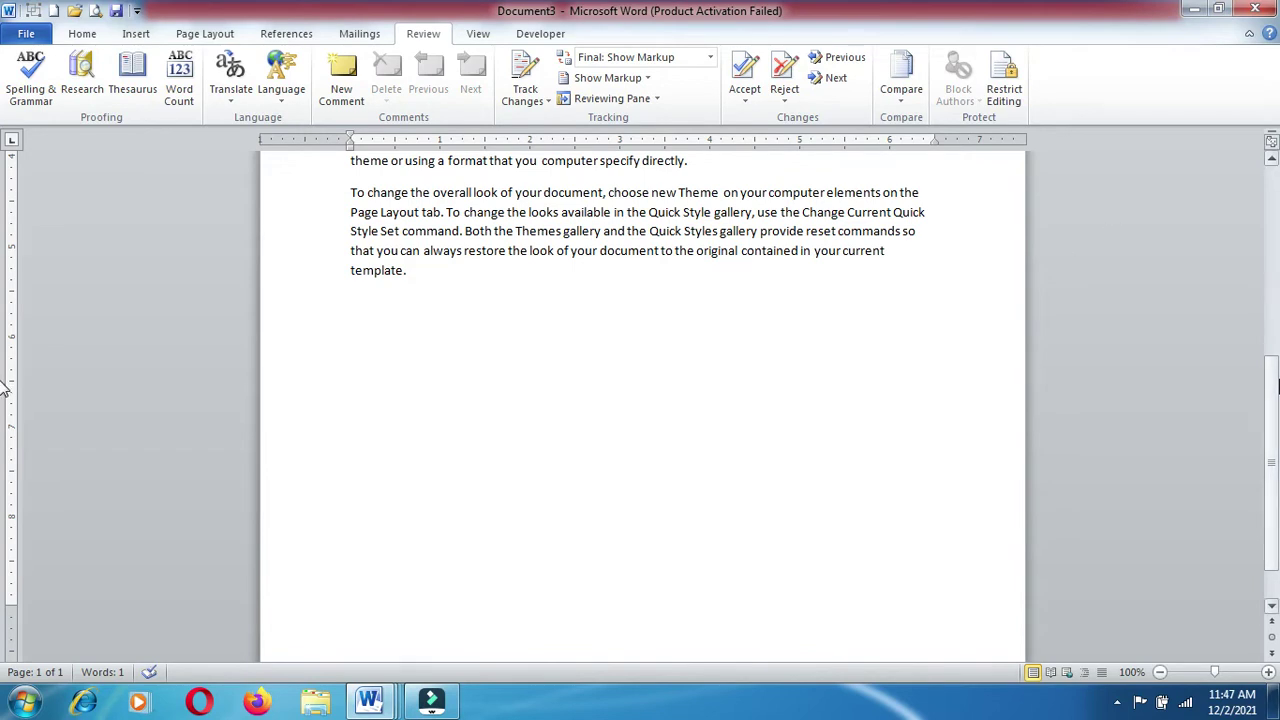
left_click(1275, 380)
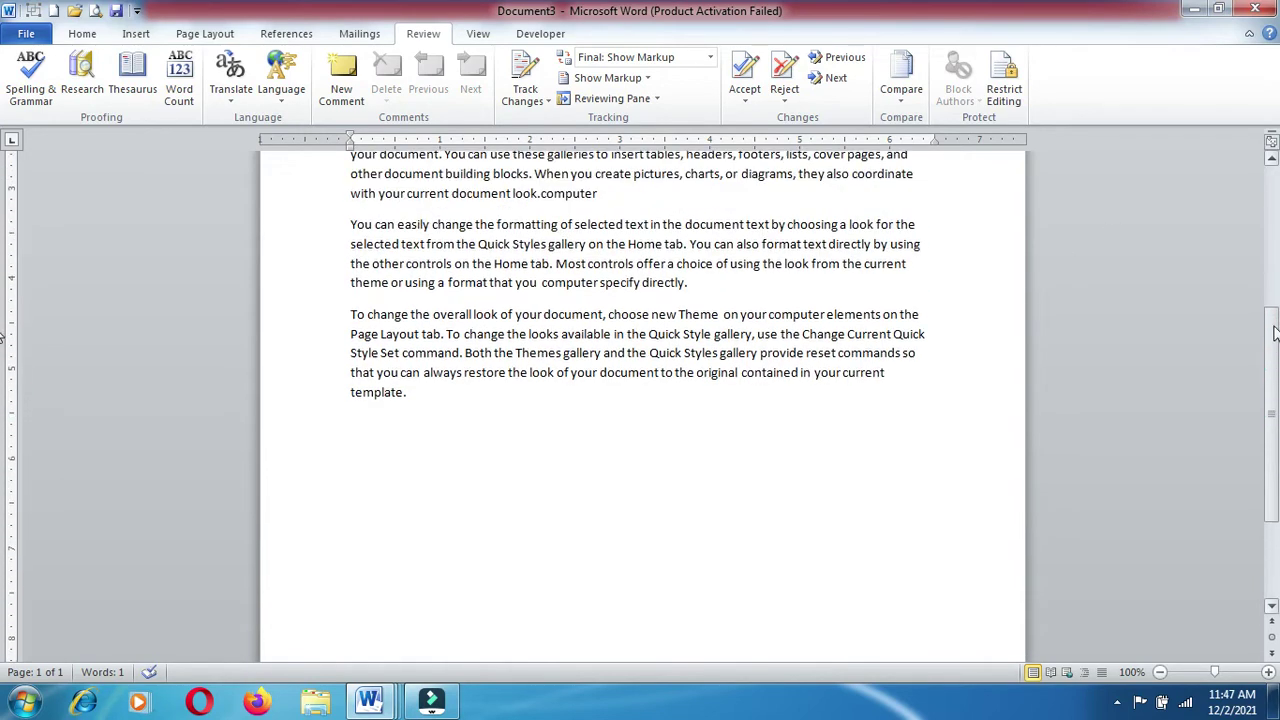
left_click_drag(1275, 380, 1268, 195)
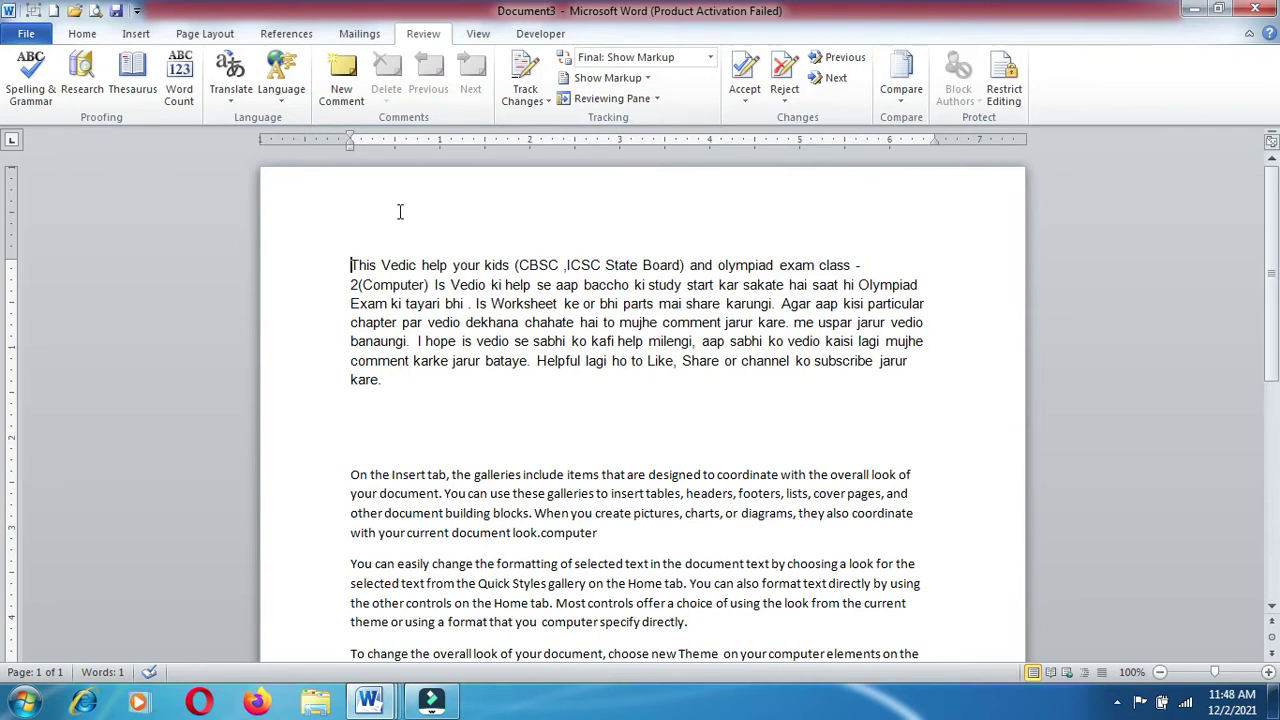
key("Return")
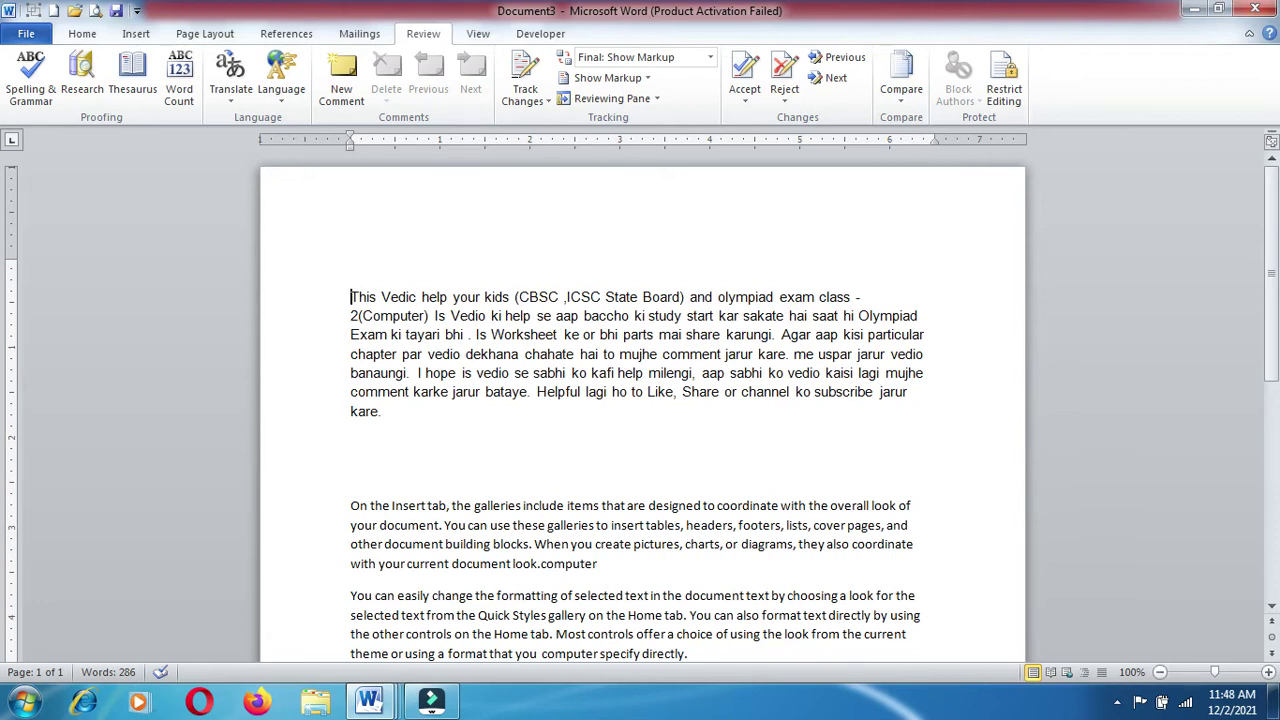
key("Return")
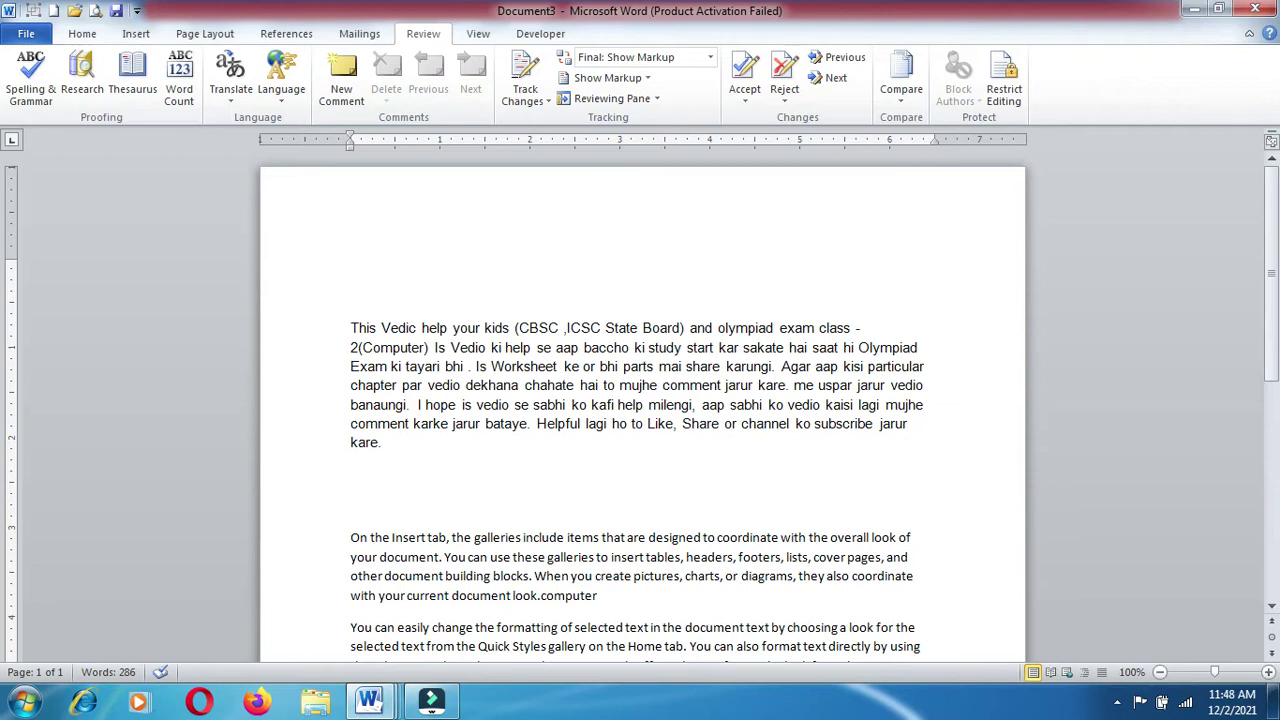
Type 'Total' on the top line and browse its Thesaurus synonyms, such as Sum and Totalize
type("Total")
left_click(138, 88)
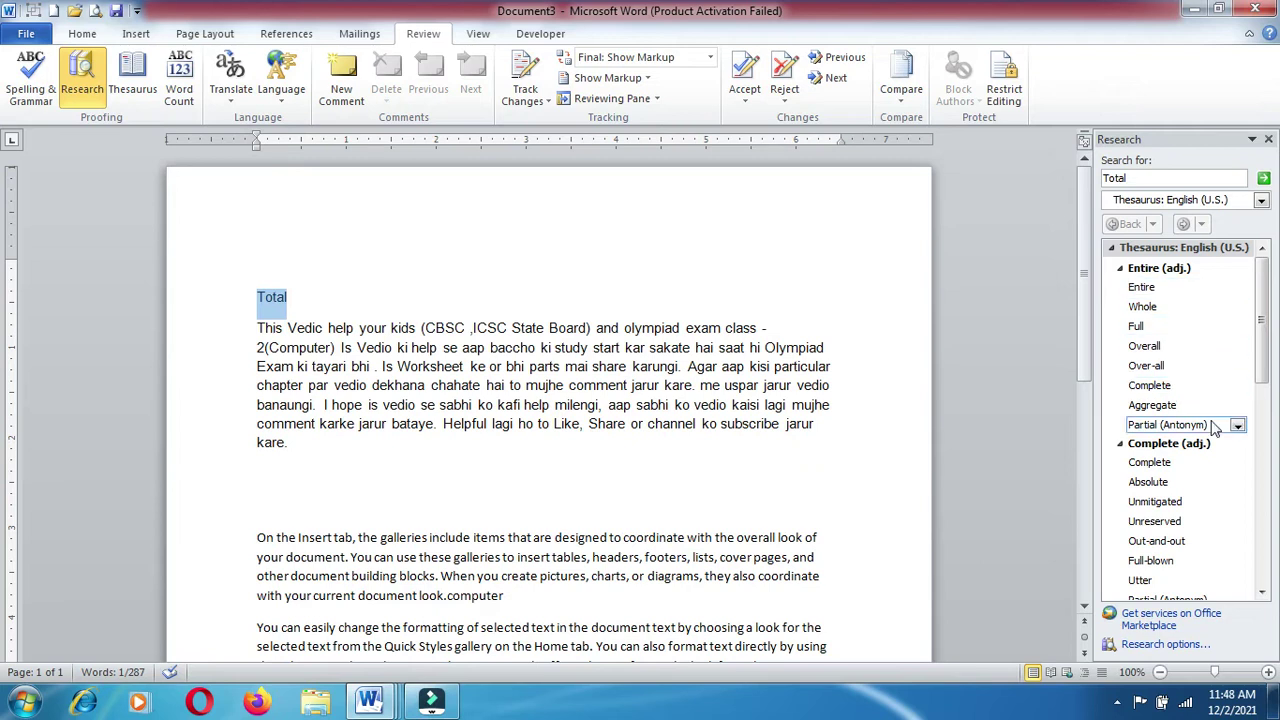
left_click(1262, 592)
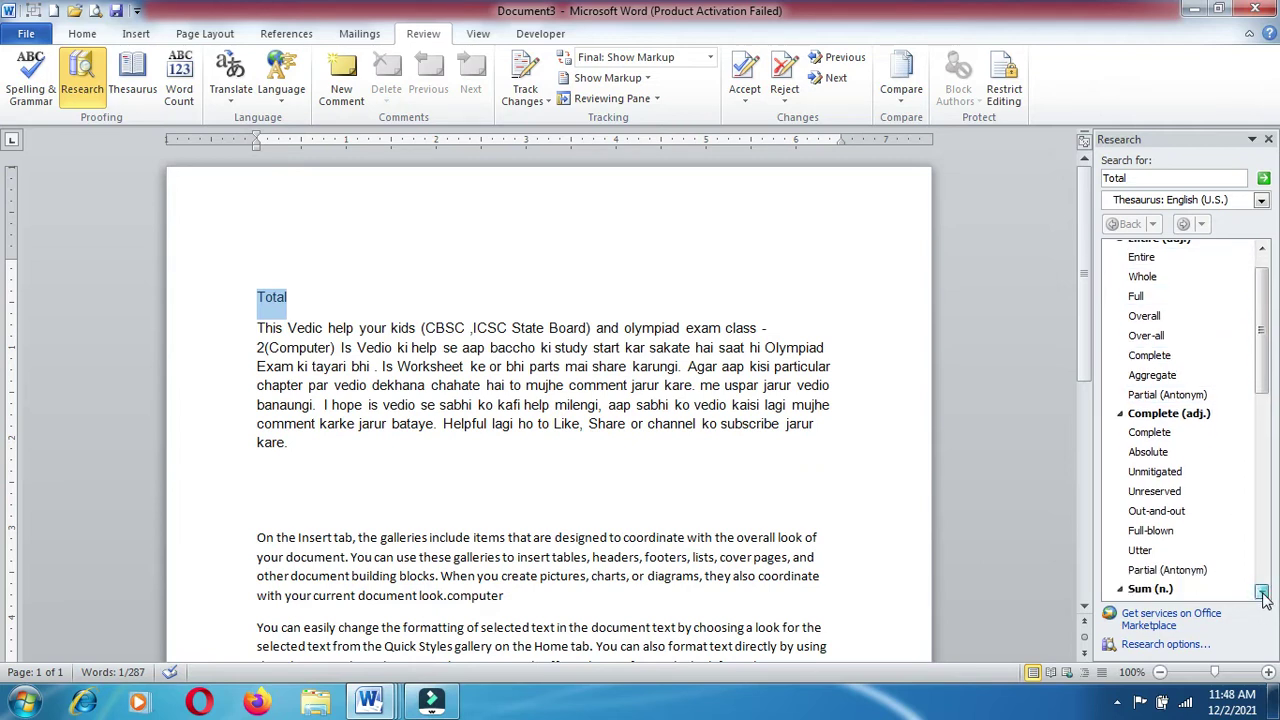
left_click(1262, 592)
left_click(1262, 592)
left_click(1262, 592)
left_click(1262, 592)
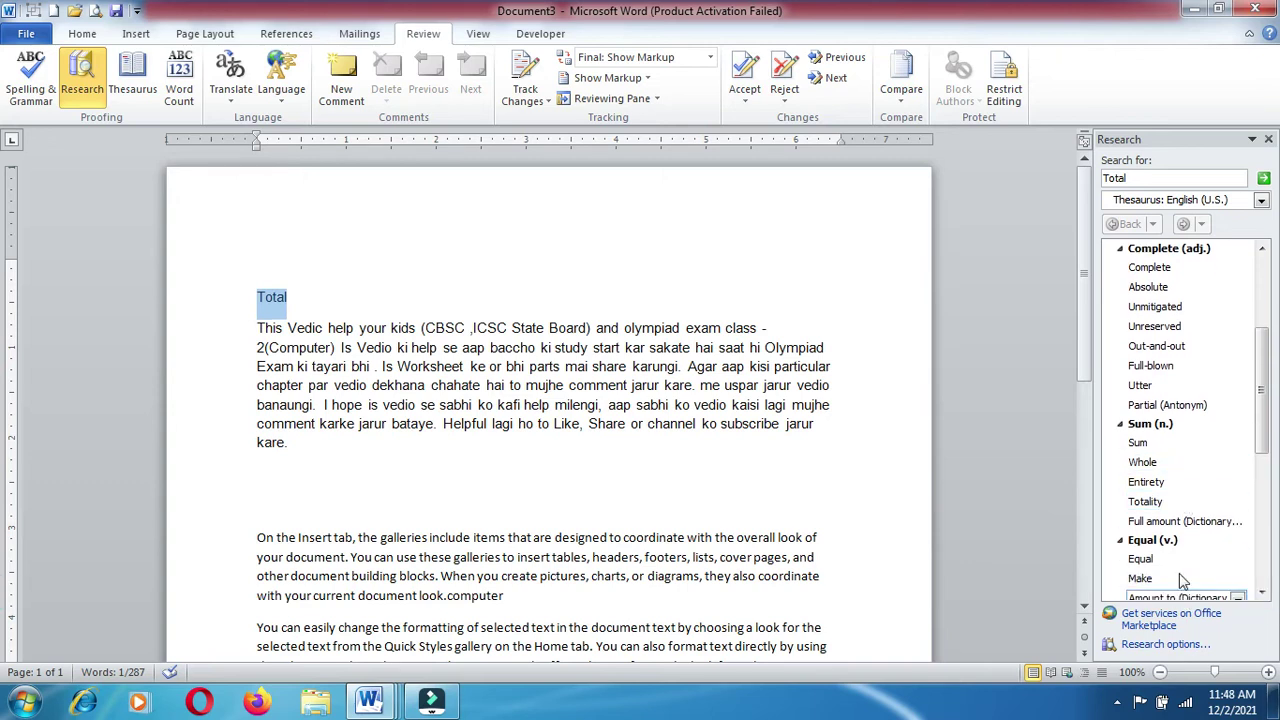
left_click(1262, 592)
left_click(1262, 592)
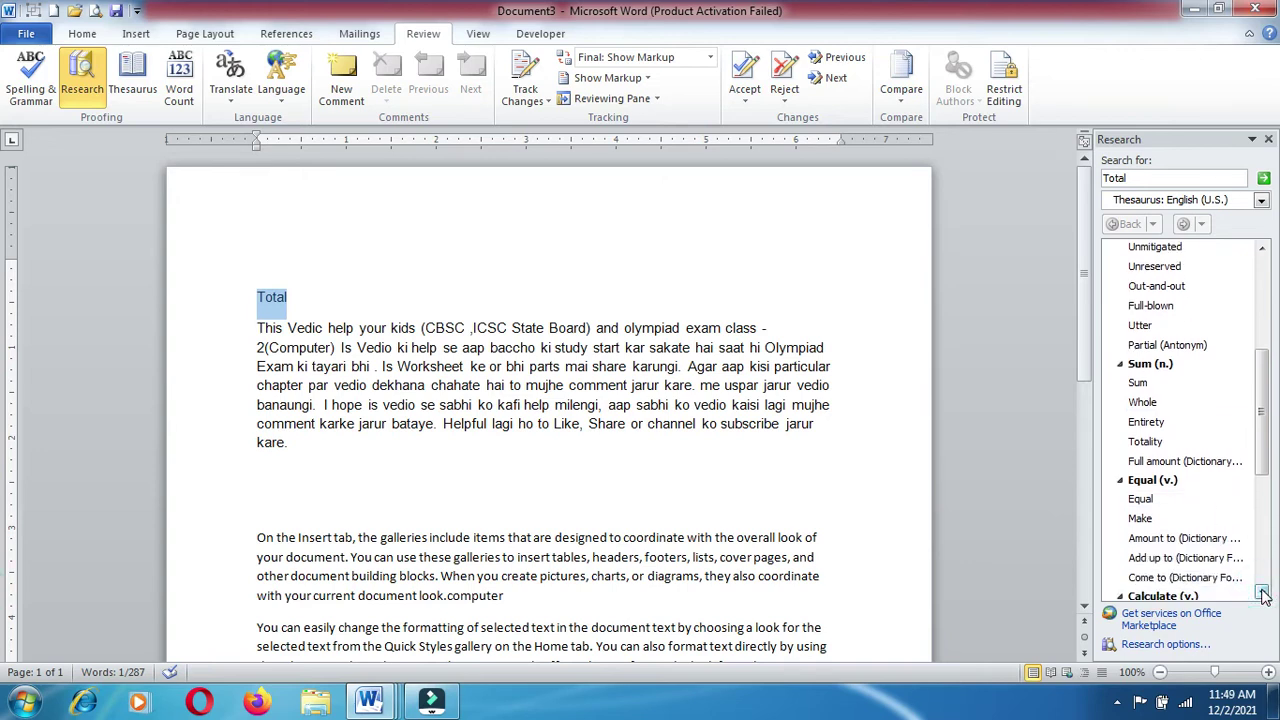
left_click(1262, 592)
left_click(1262, 592)
left_click(1262, 592)
left_click(1262, 592)
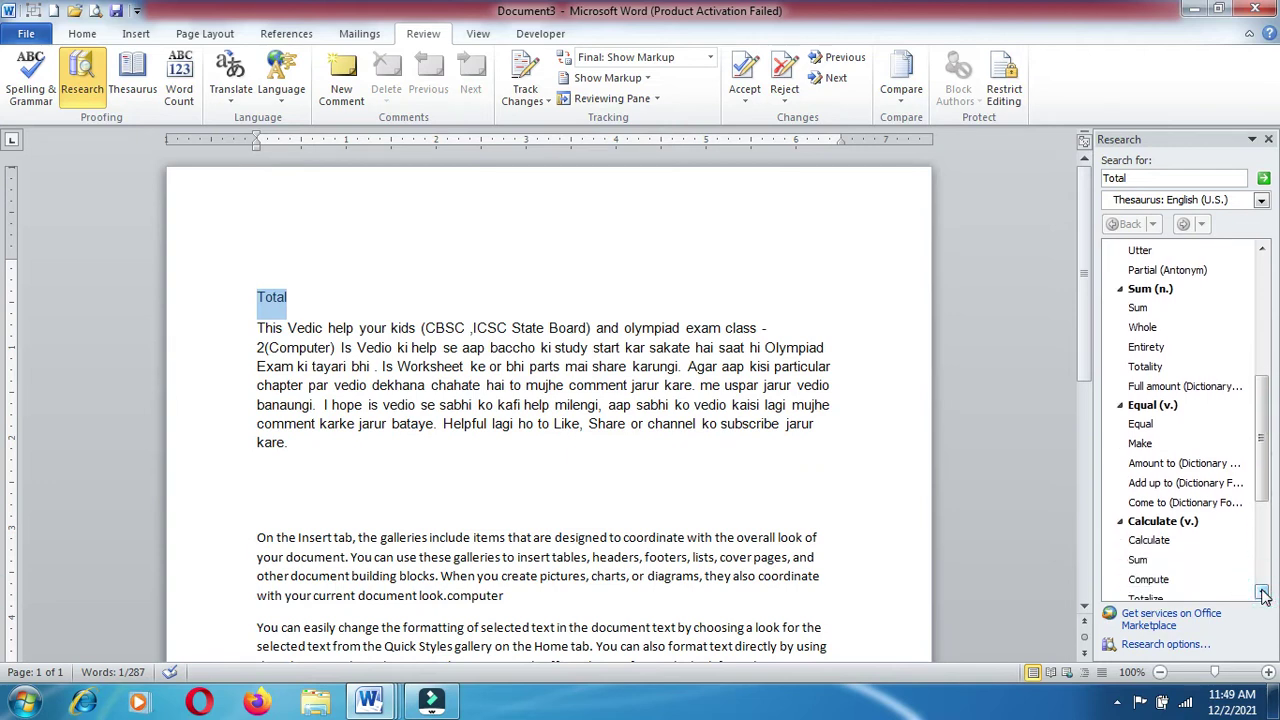
left_click(1262, 592)
left_click(1262, 592)
left_click(1262, 592)
left_click(1262, 592)
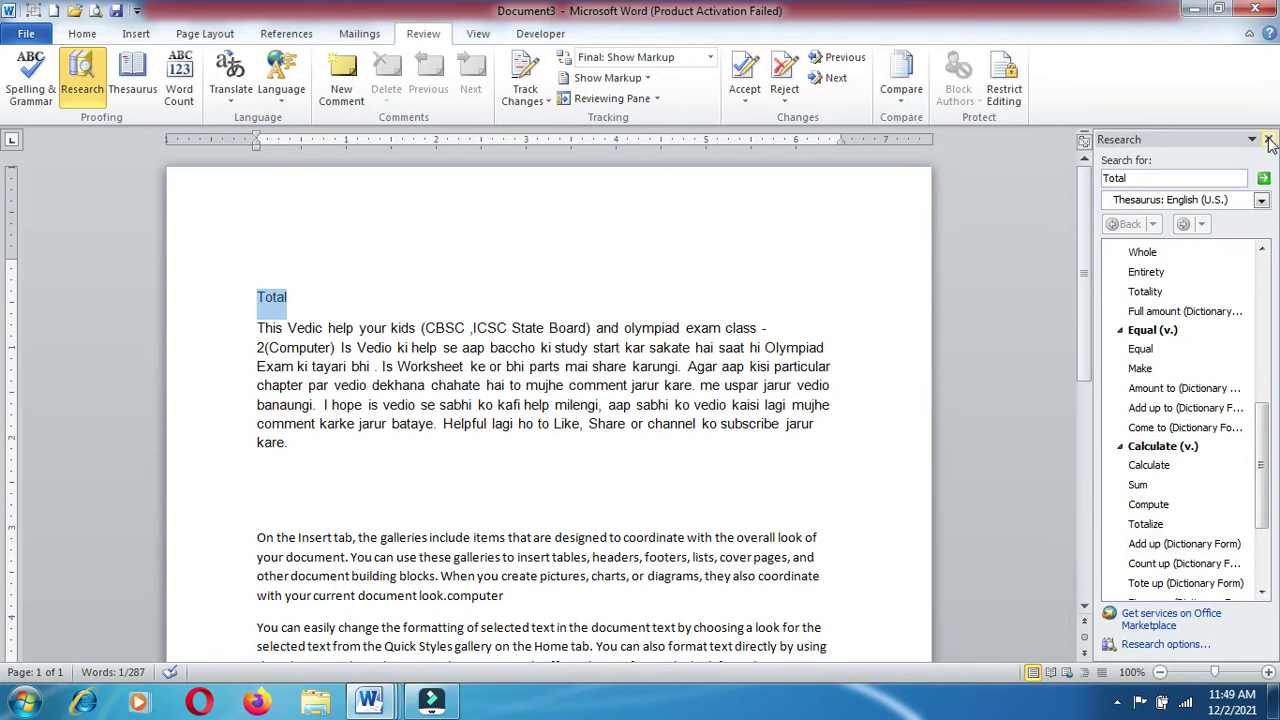
left_click(1268, 141)
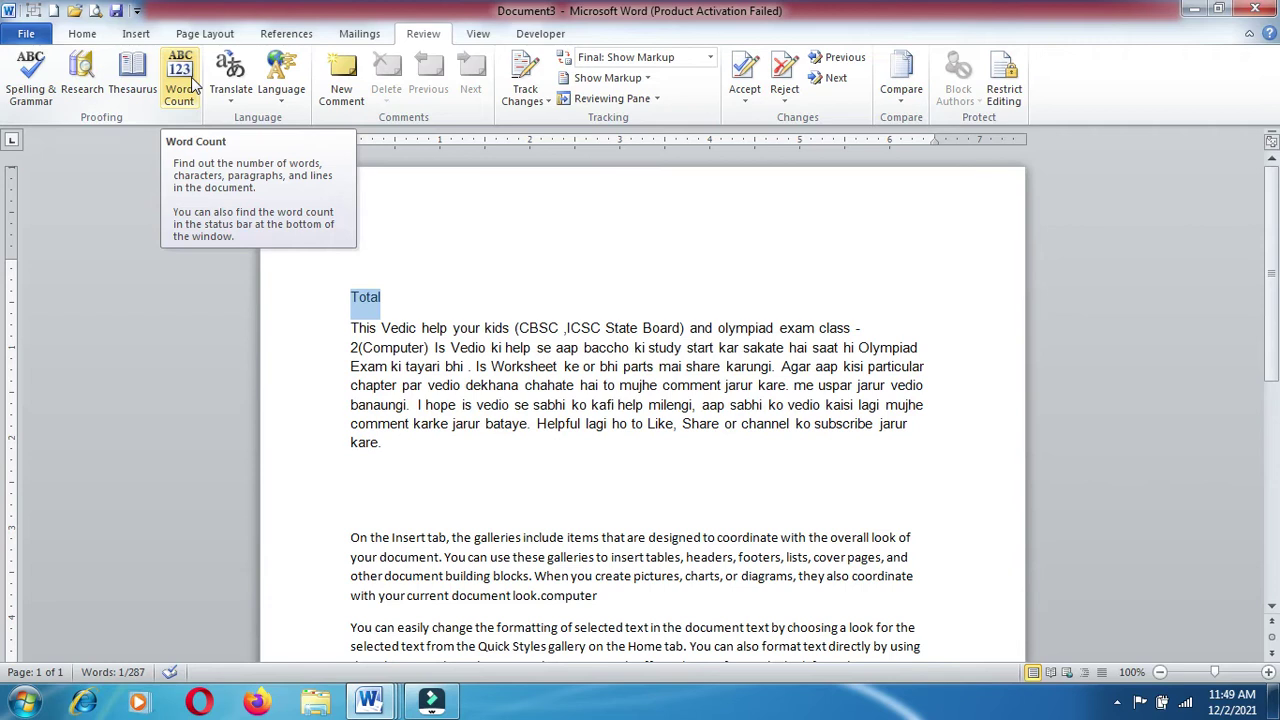
left_click(186, 85)
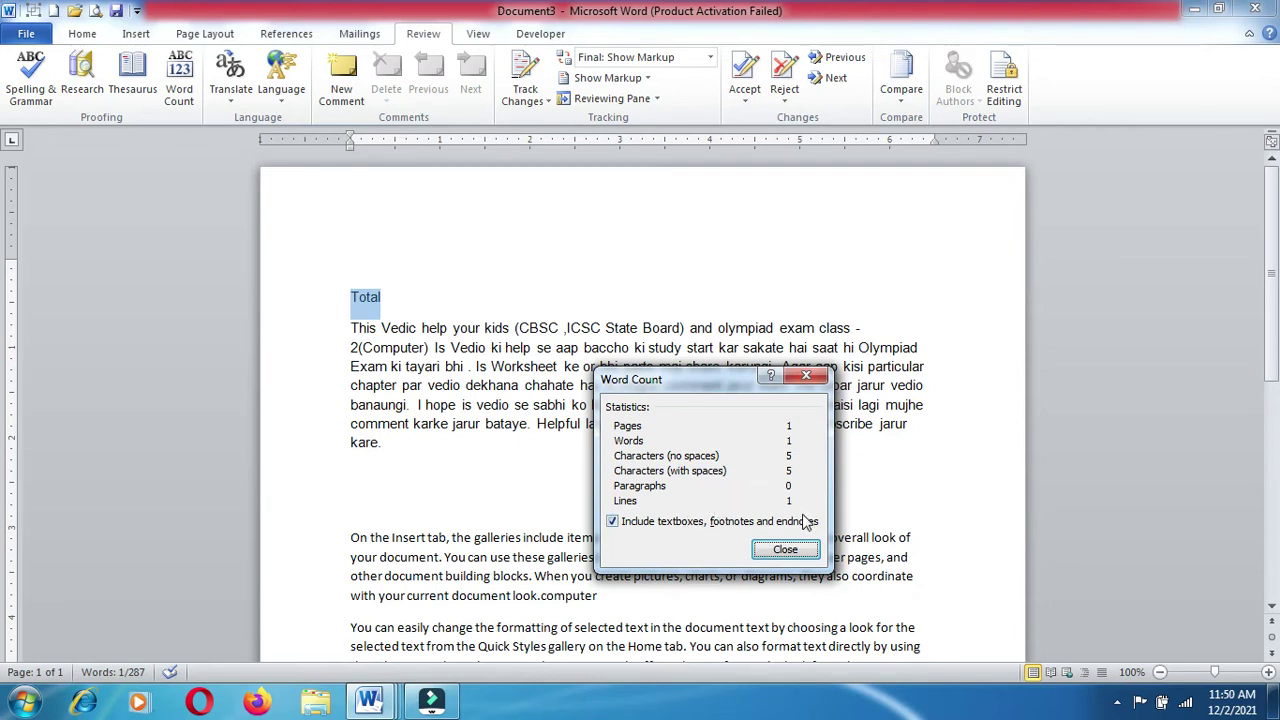
left_click(613, 524)
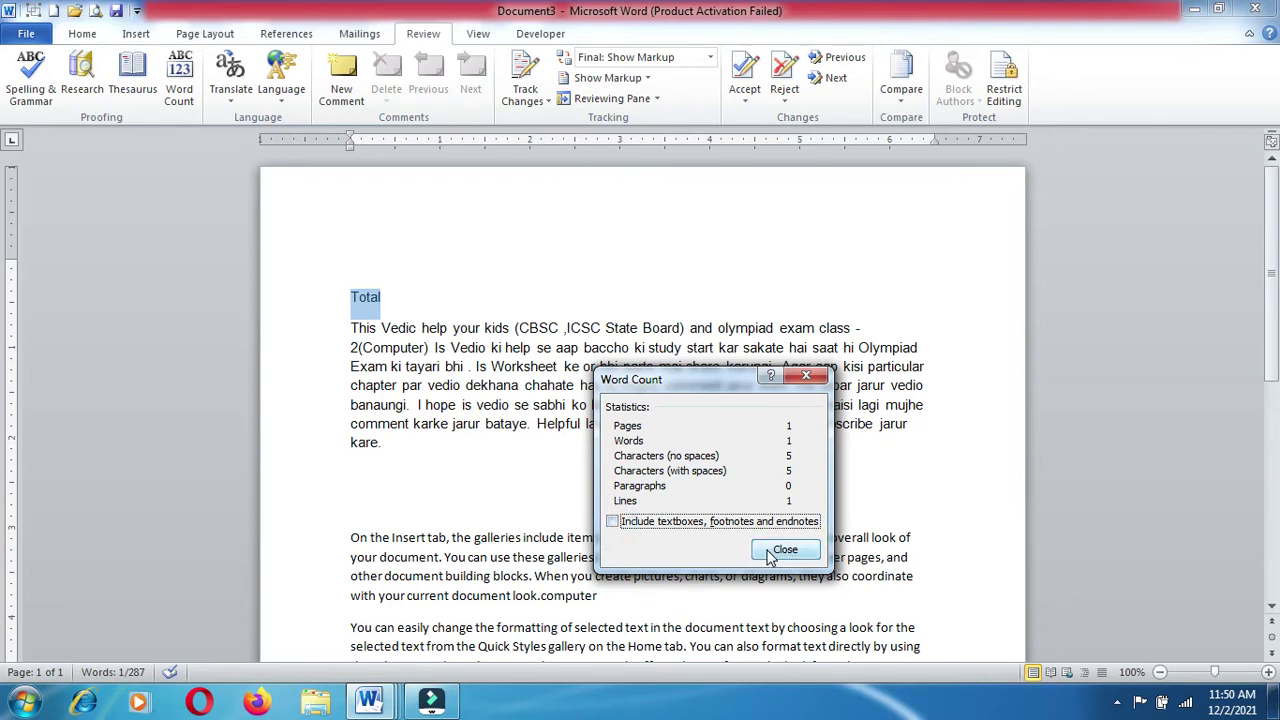
left_click(771, 552)
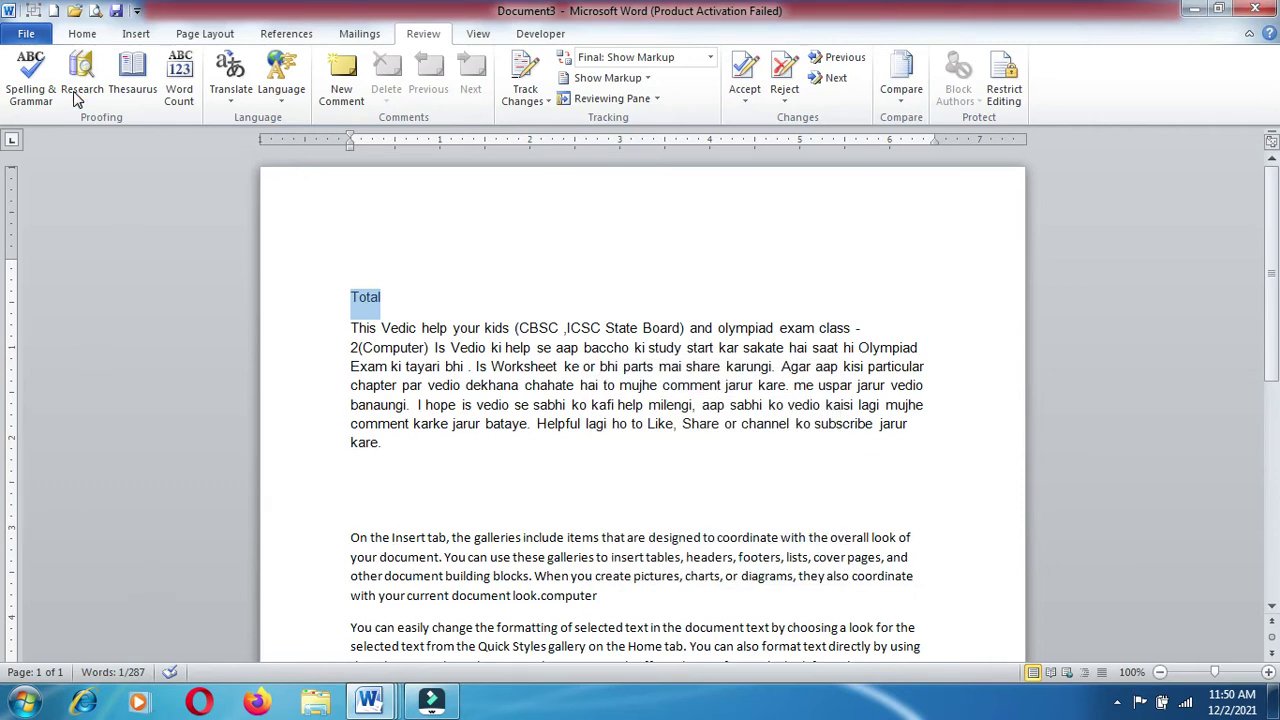
Show the Home ribbon with the formatting and editing tools
left_click(83, 34)
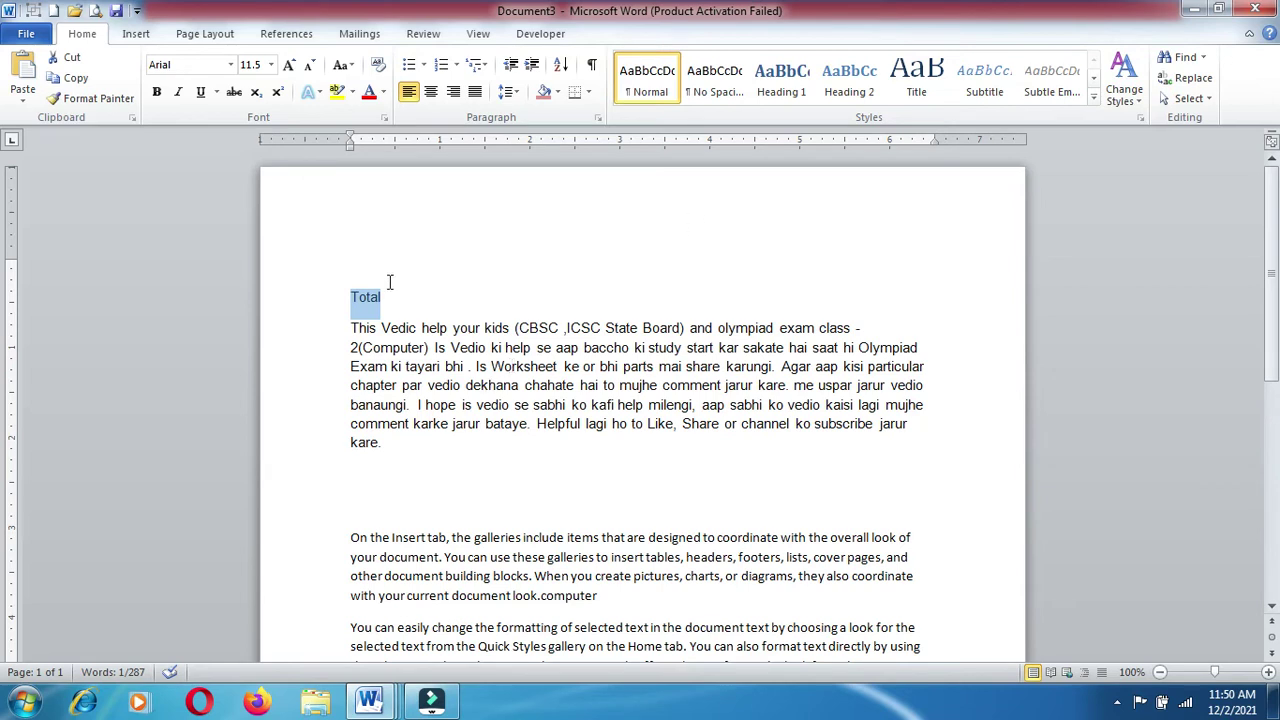
Search the document for 'computer', replacing the old 'Total' search term
left_click(86, 36)
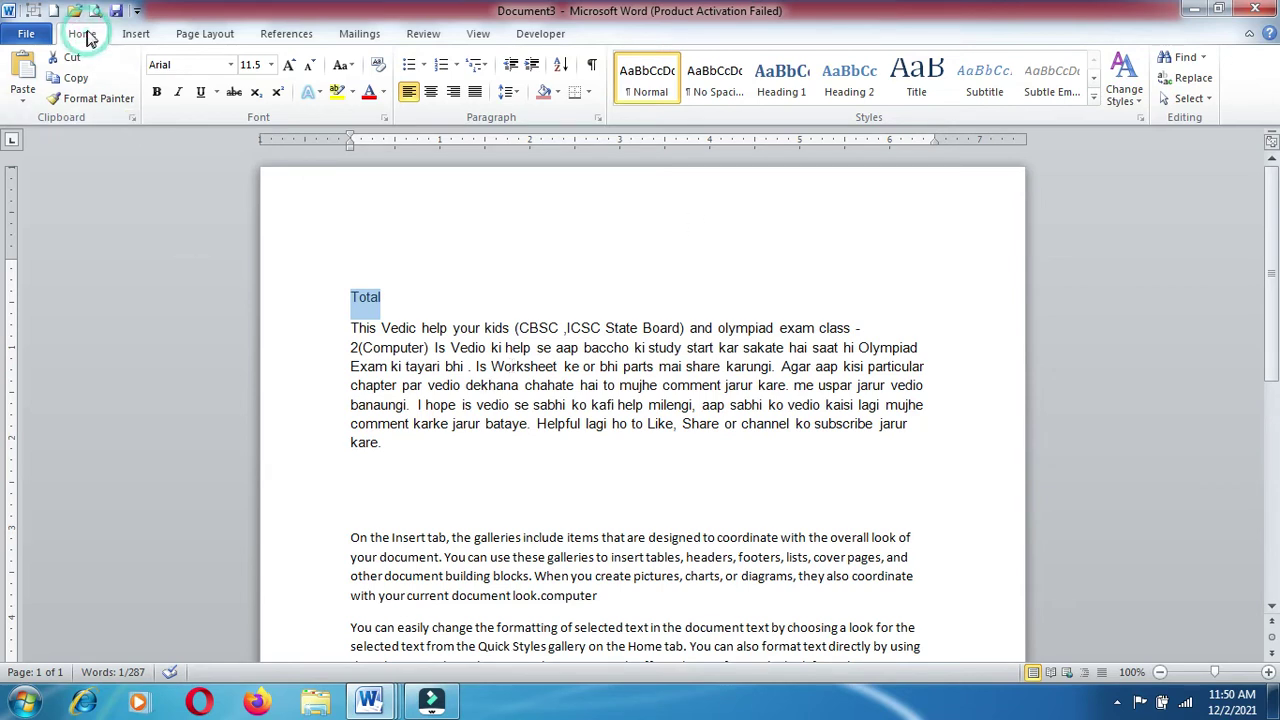
left_click(1183, 57)
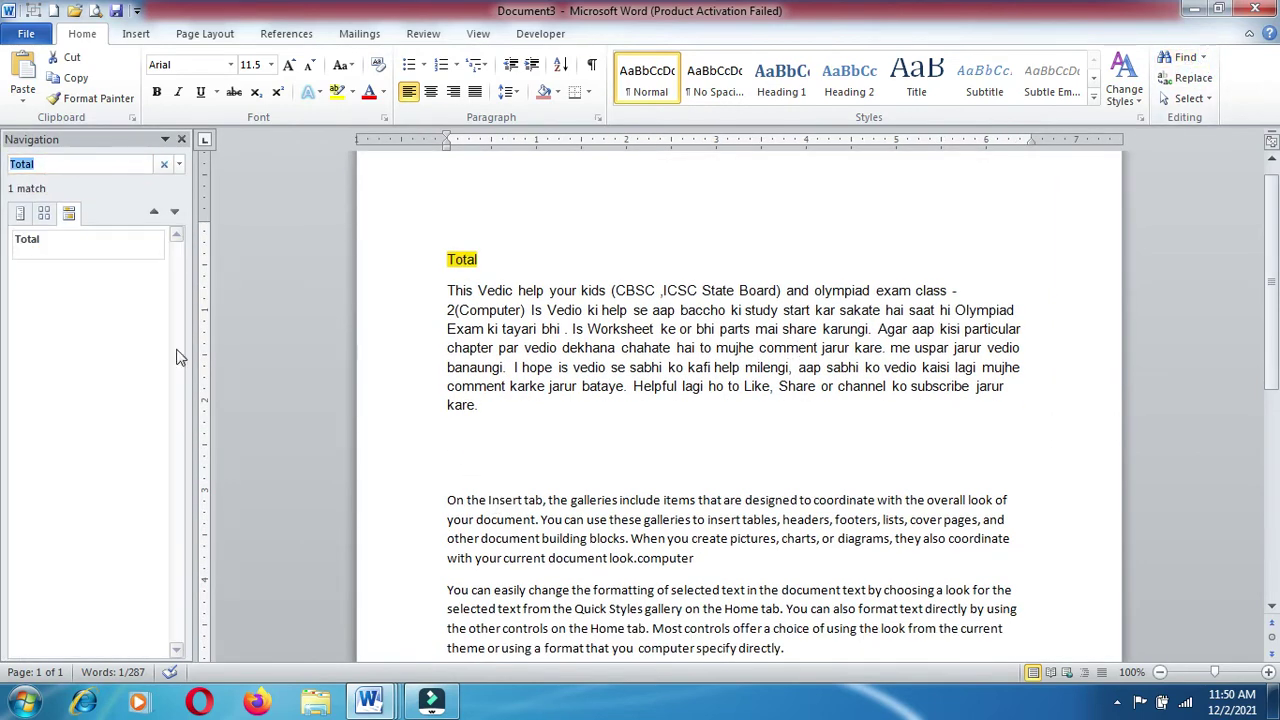
left_click(61, 161)
key("BackSpace")
key("BackSpace")
key("BackSpace")
key("BackSpace")
type("com")
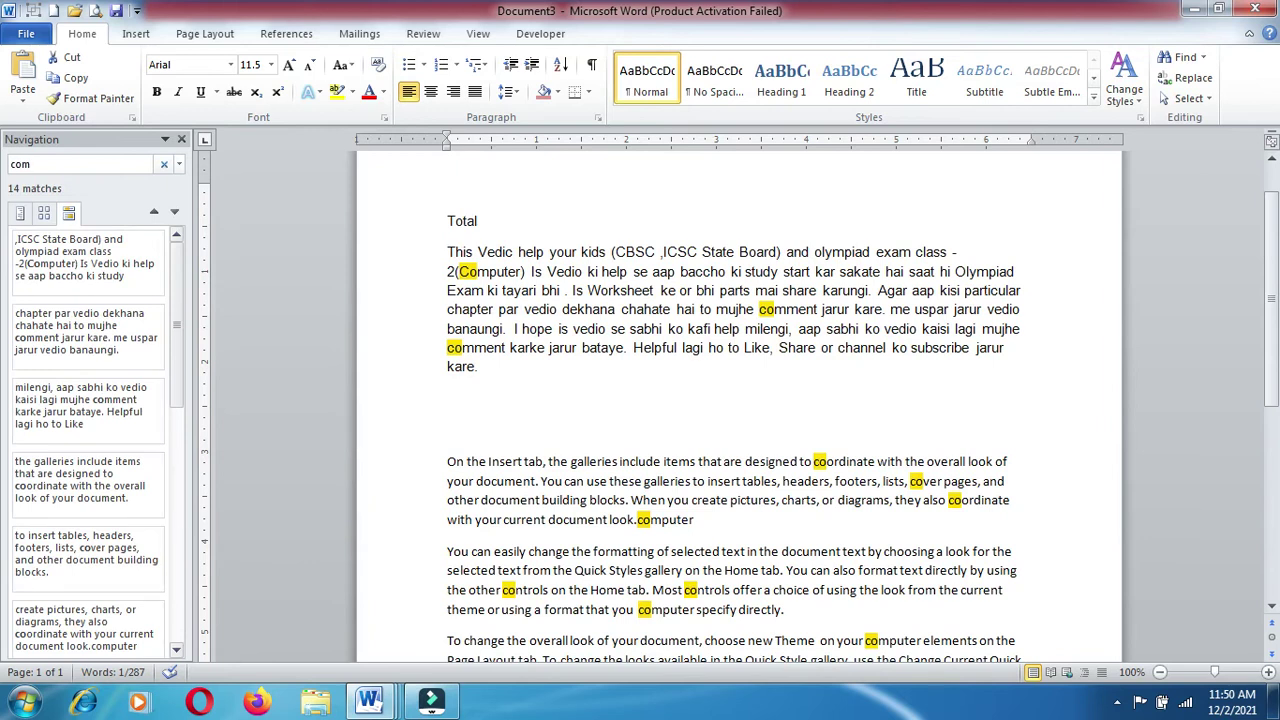
type("puter")
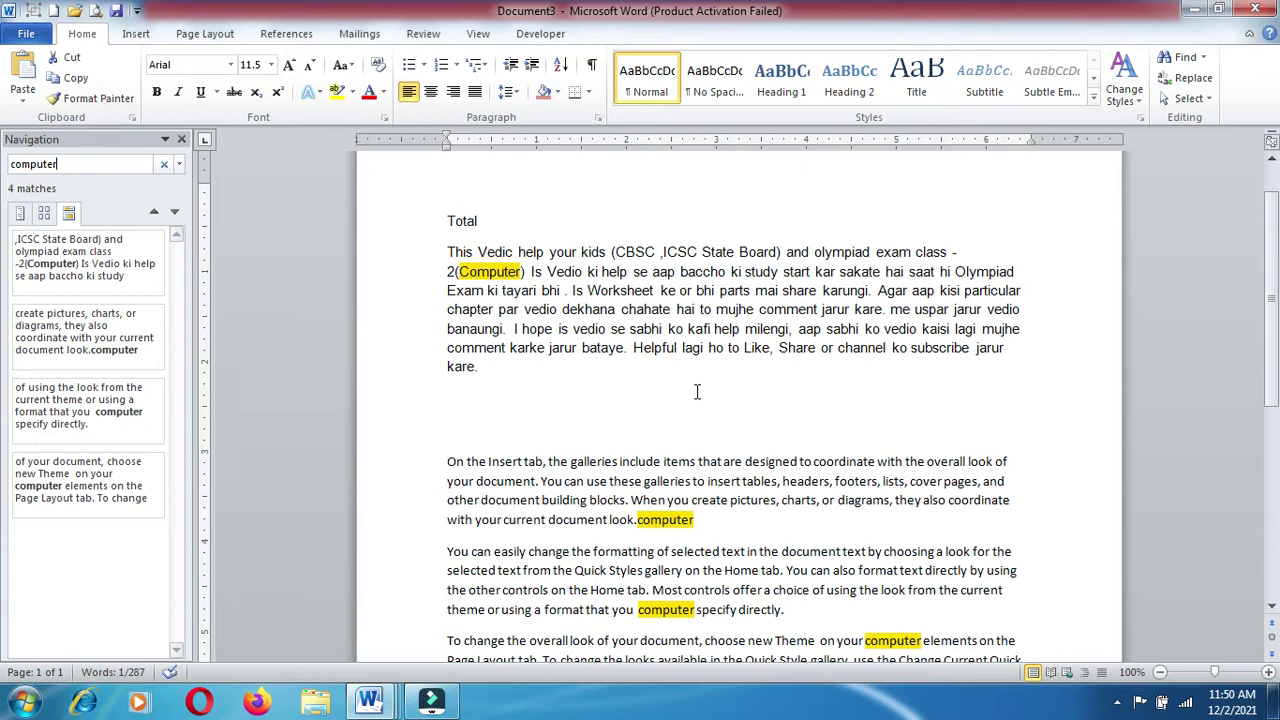
Replace all four occurrences of 'computer' with 'system' and close the Find and Replace window
left_click(1187, 80)
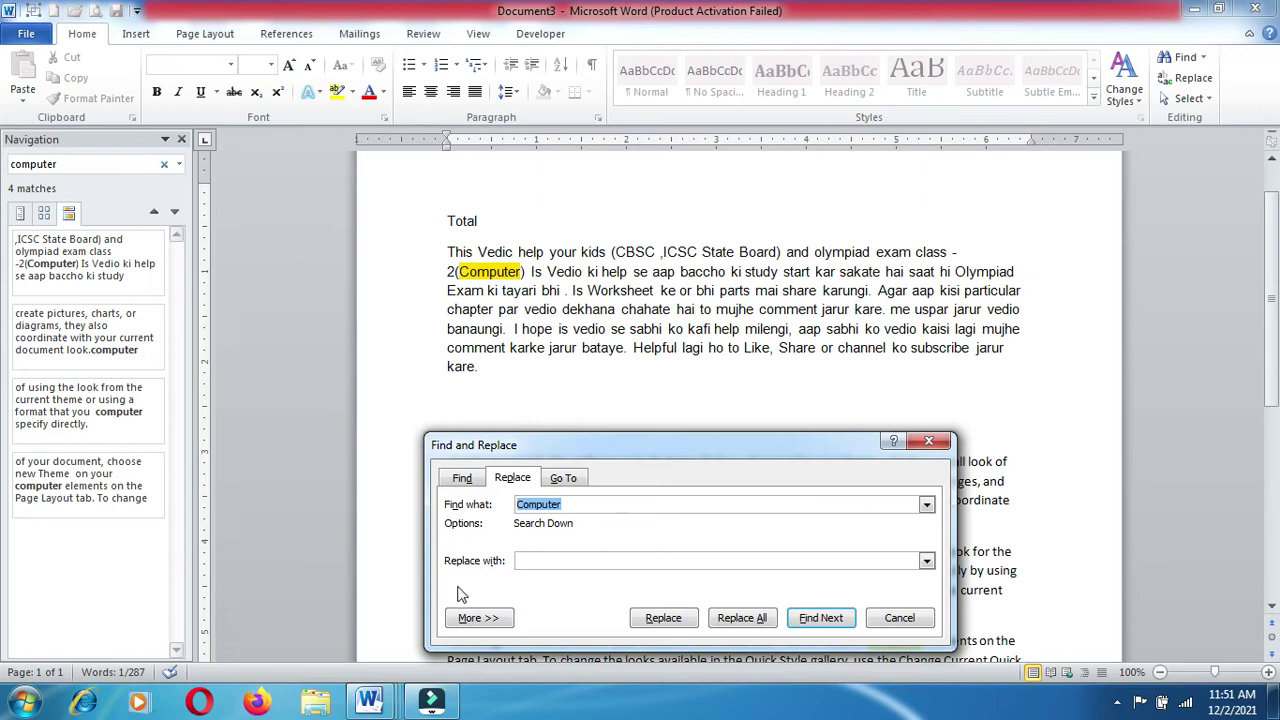
left_click(529, 558)
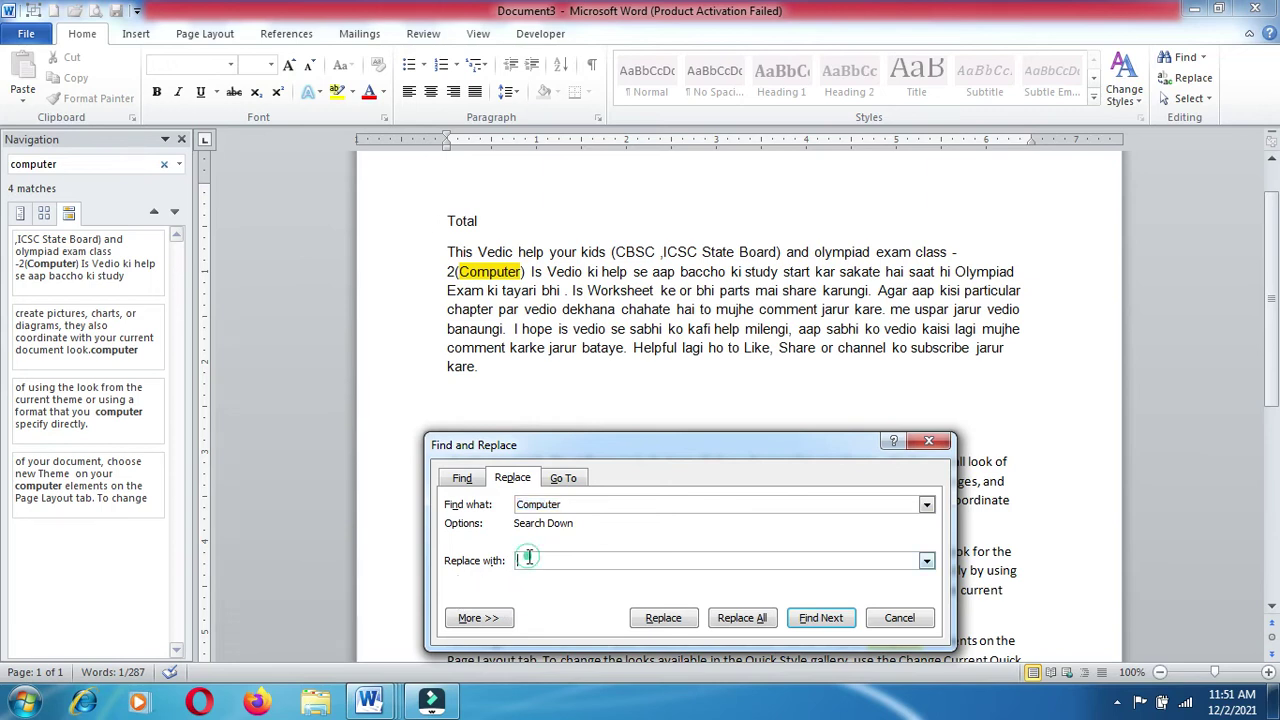
type("sy")
type("e")
left_click_drag(641, 443, 866, 213)
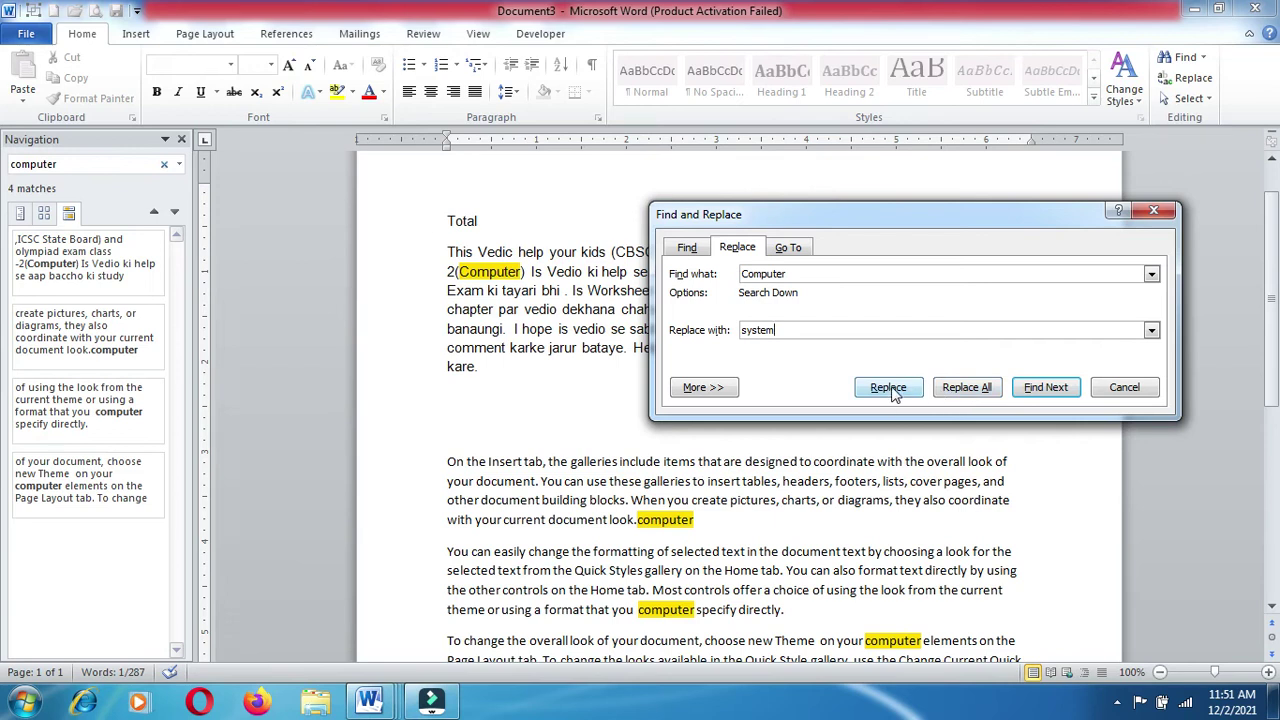
left_click(966, 387)
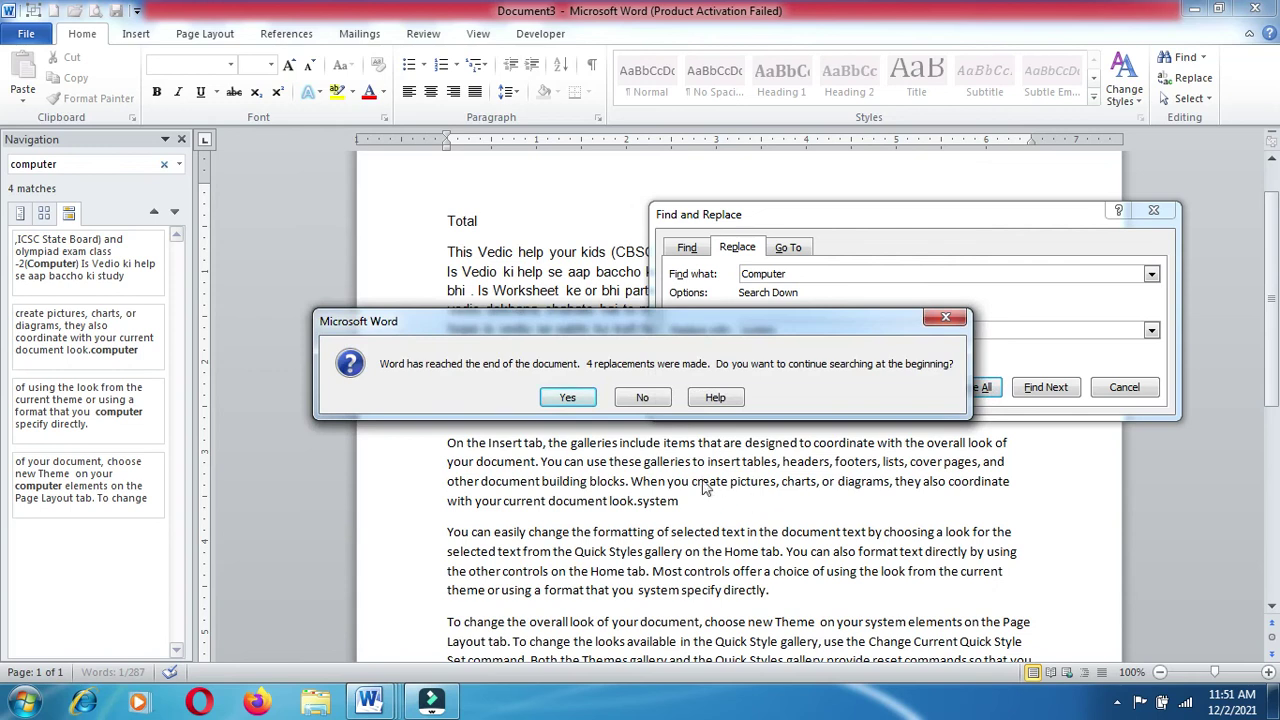
left_click(588, 398)
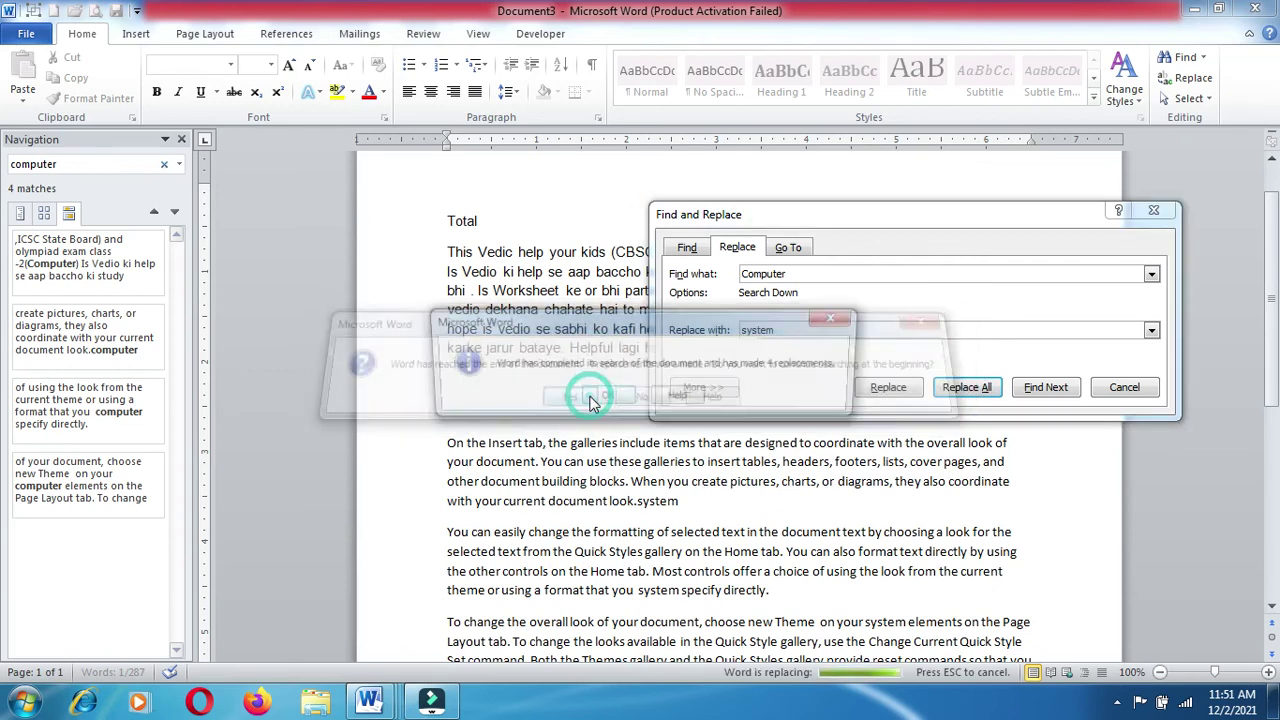
left_click(610, 397)
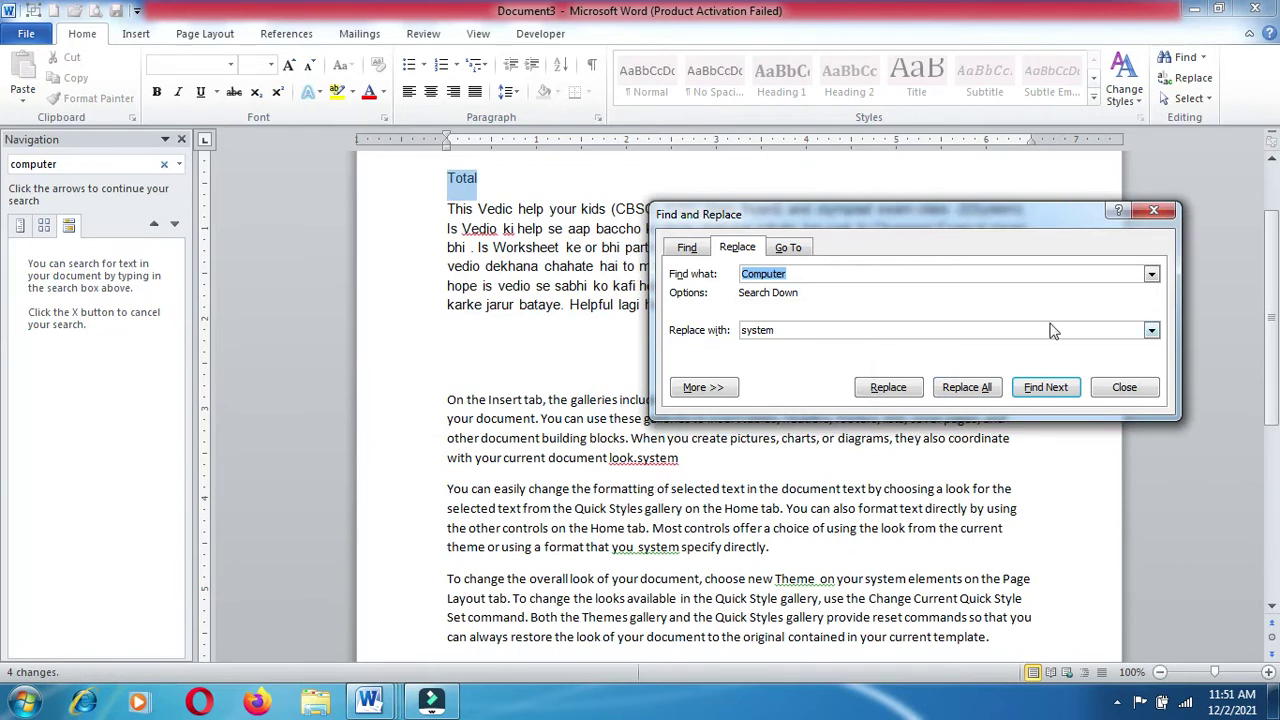
left_click(1157, 210)
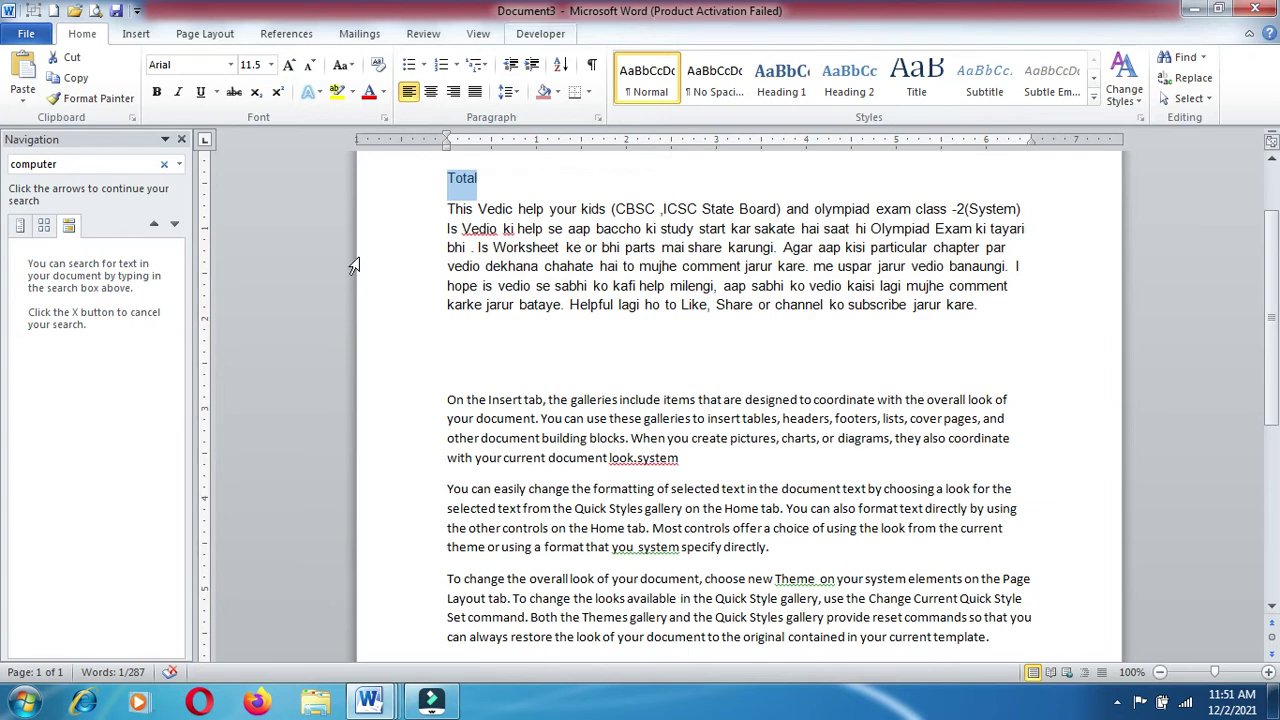
Close the search pane and switch to the List of Flower document (Document2)
left_click(181, 139)
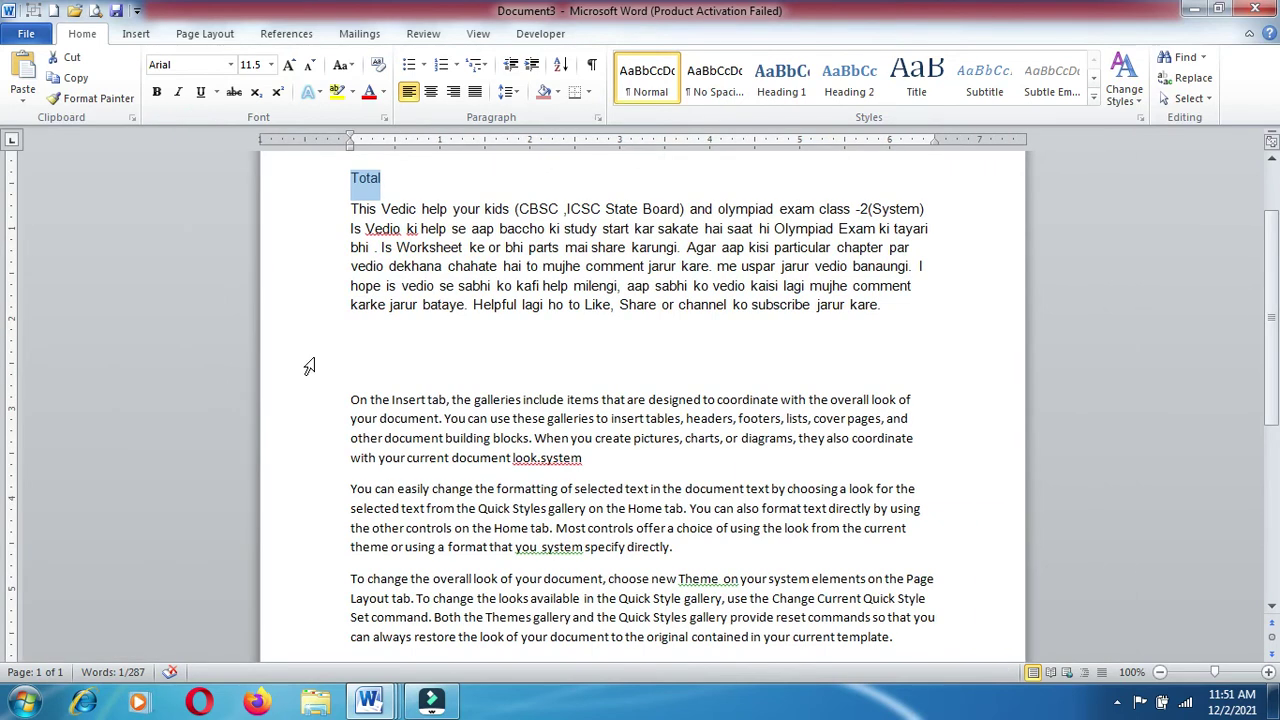
left_click(370, 705)
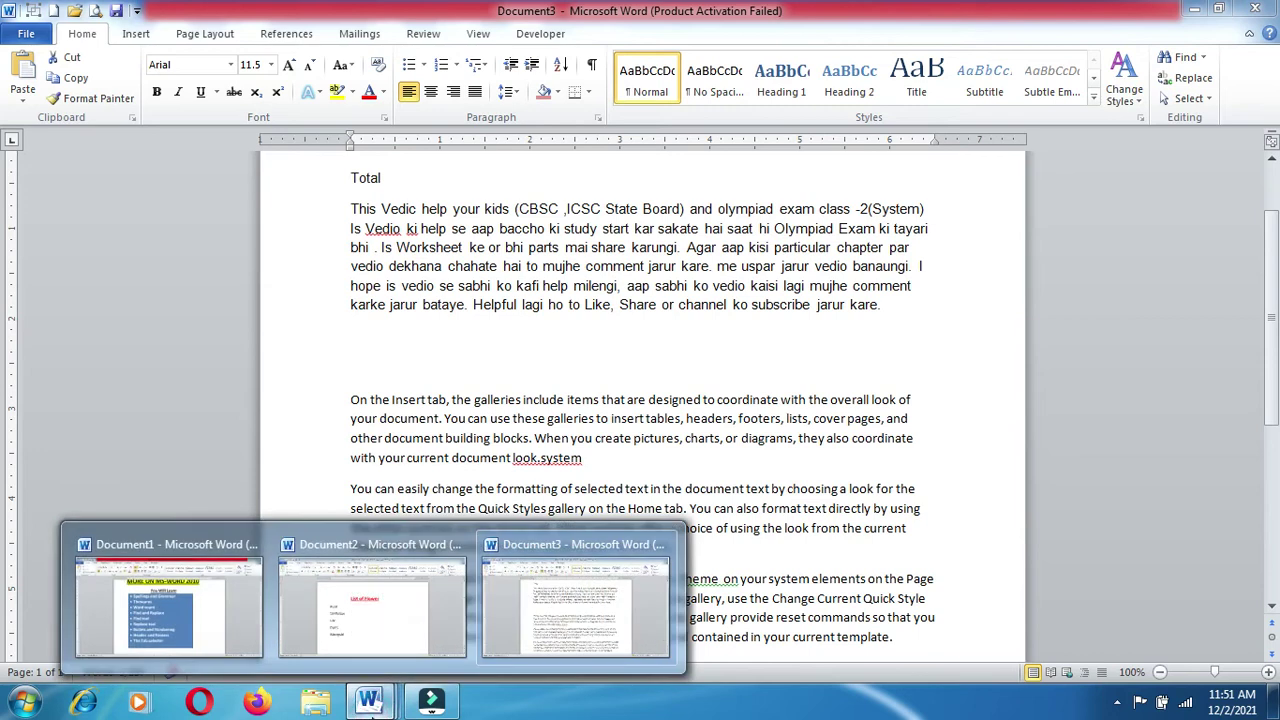
left_click(392, 633)
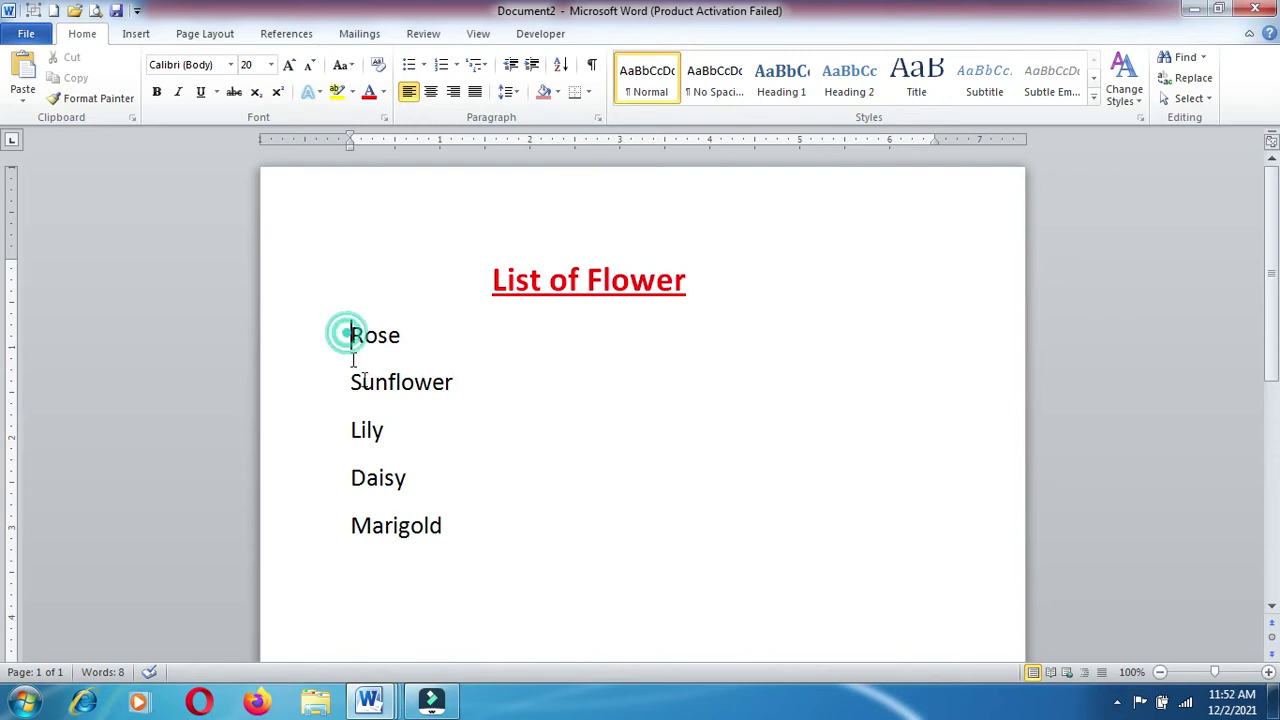
Give Rose, Sunflower, Lily, Daisy and Marigold arrow bullets
left_click_drag(349, 335, 419, 561)
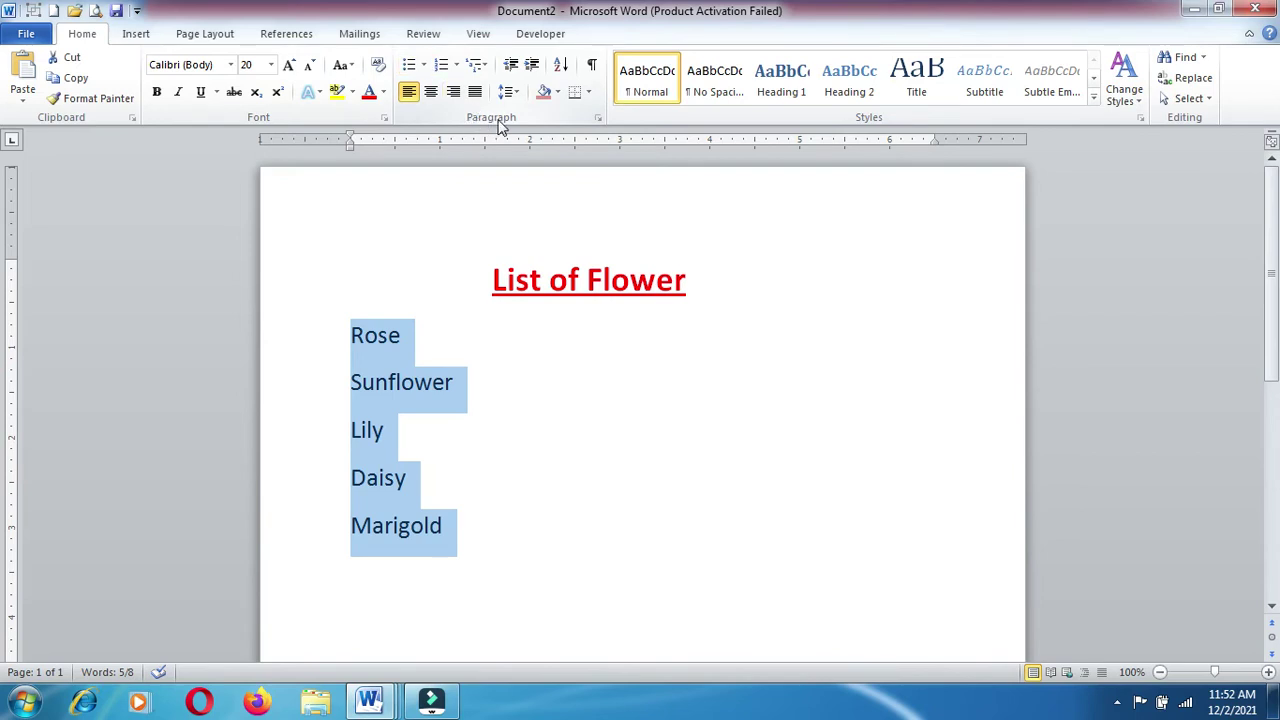
left_click(422, 66)
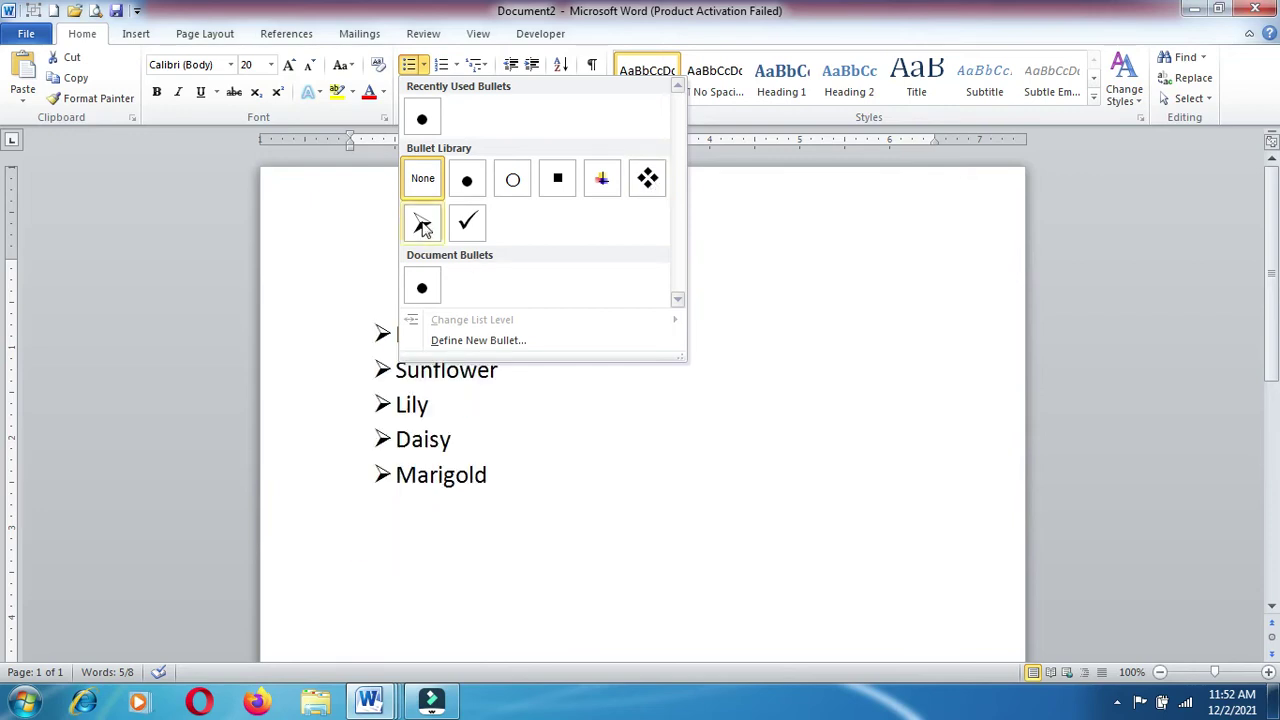
left_click(422, 224)
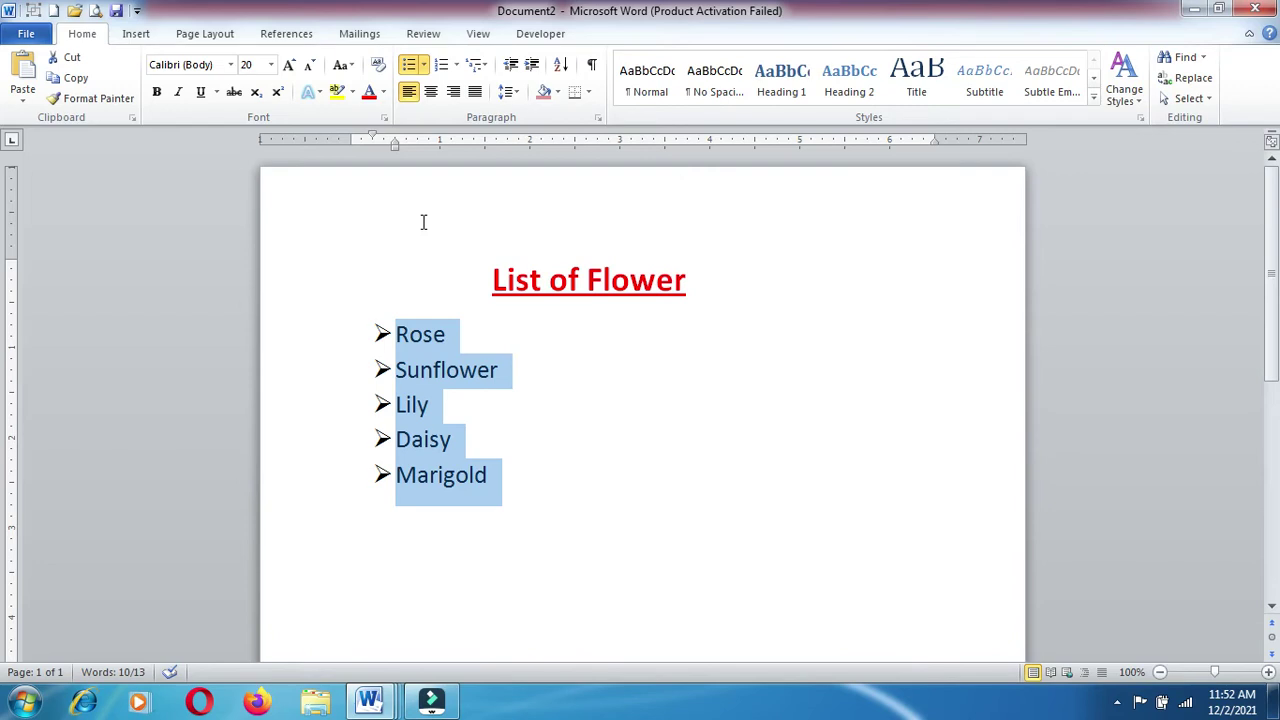
Define a new bullet using the Wingdings character 92 Om symbol for the flower list
left_click(423, 66)
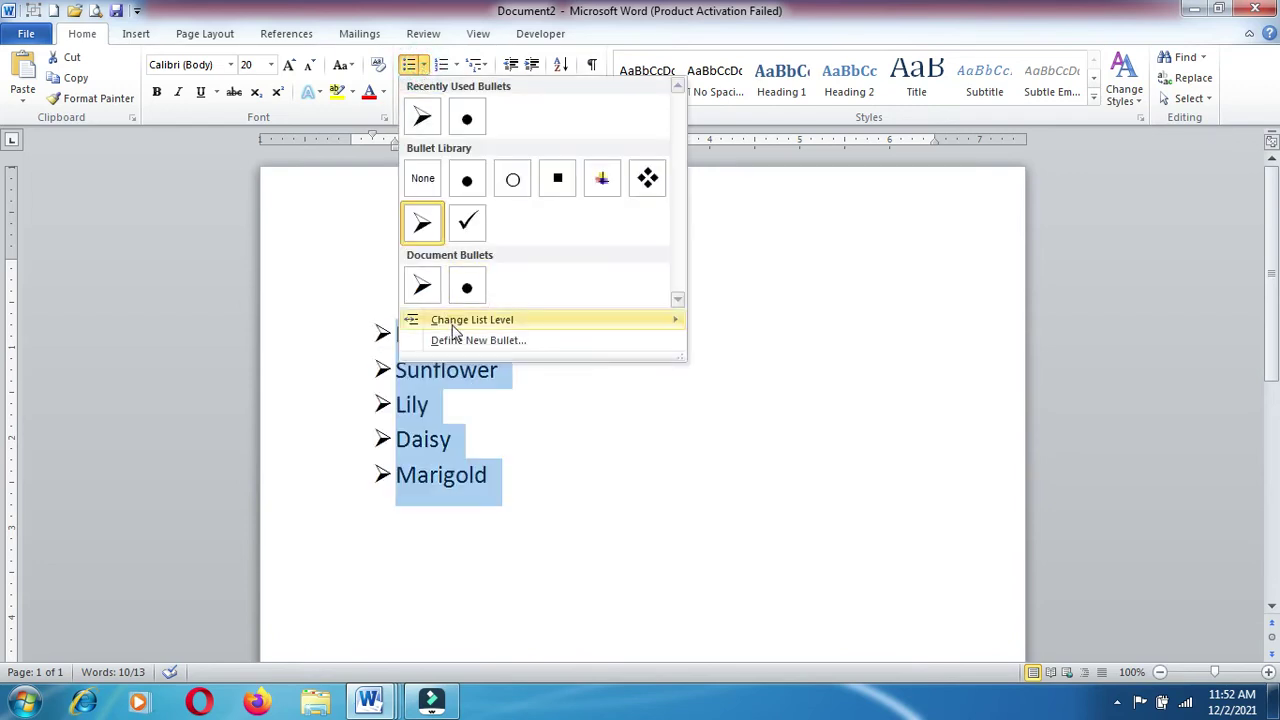
left_click(460, 342)
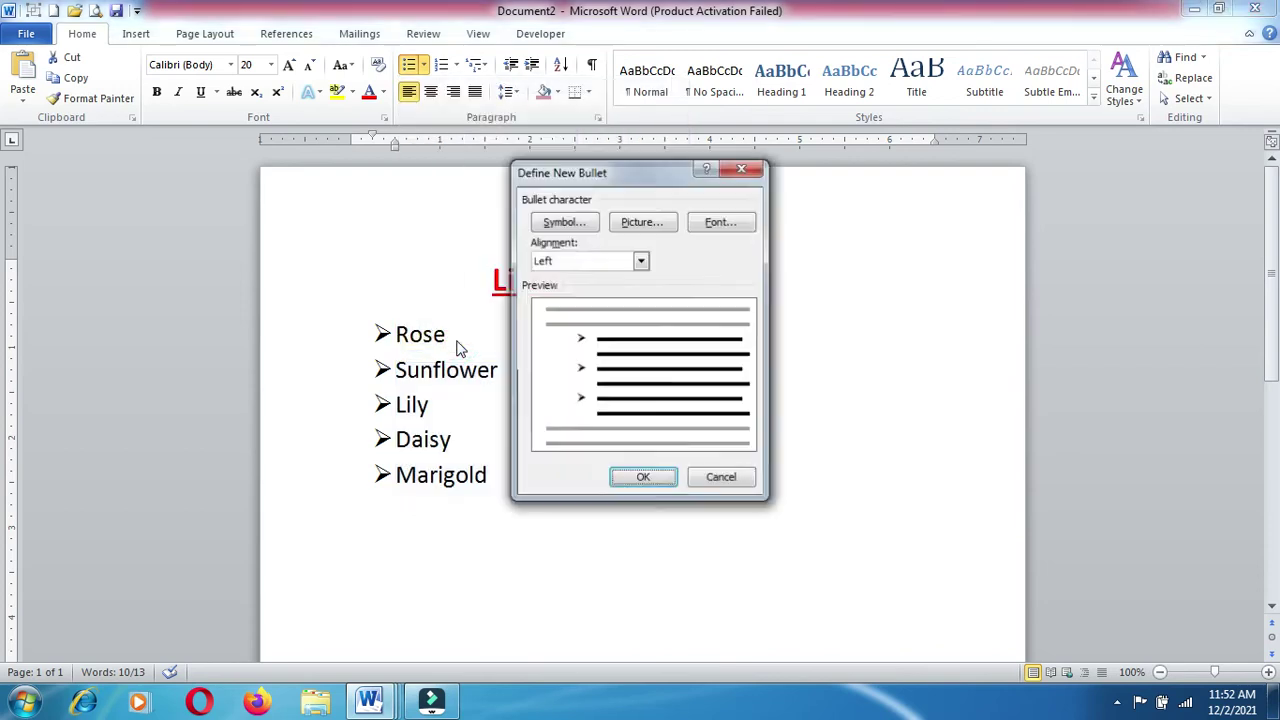
left_click(566, 223)
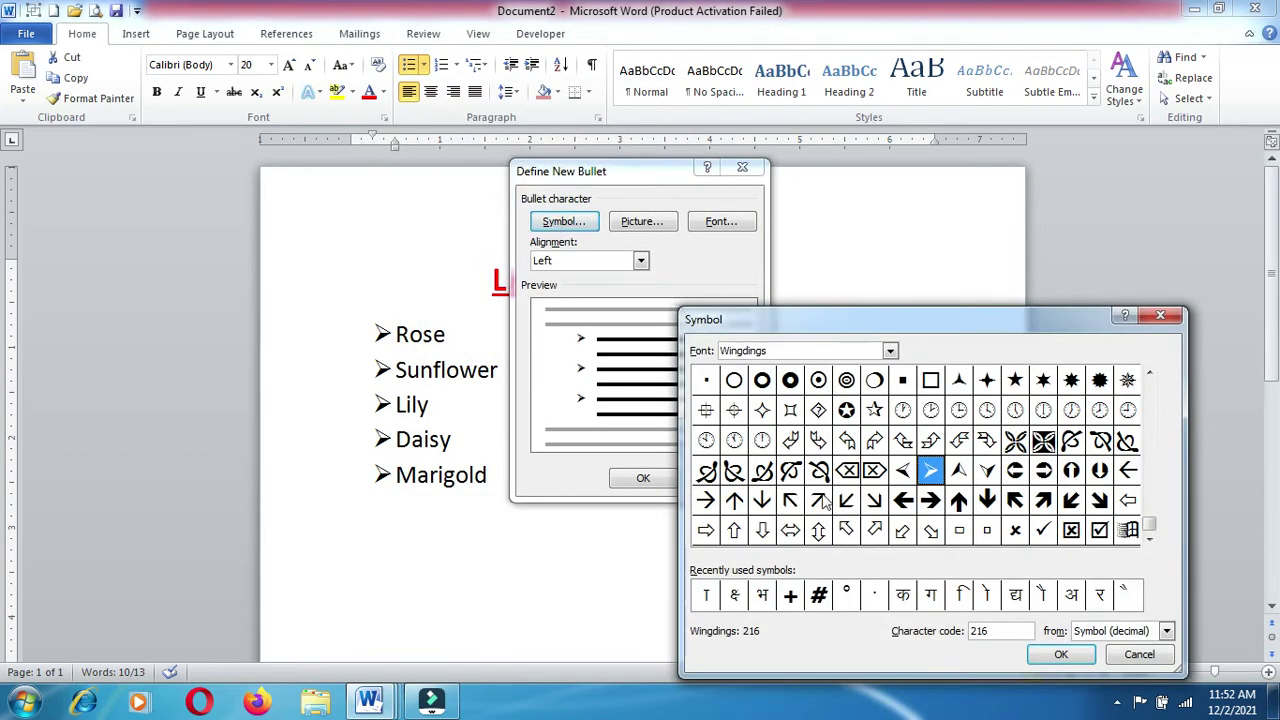
left_click(1152, 377)
left_click(1152, 377)
left_click(1152, 377)
left_click(1152, 377)
left_click(1152, 377)
left_click(1152, 377)
left_click(1152, 377)
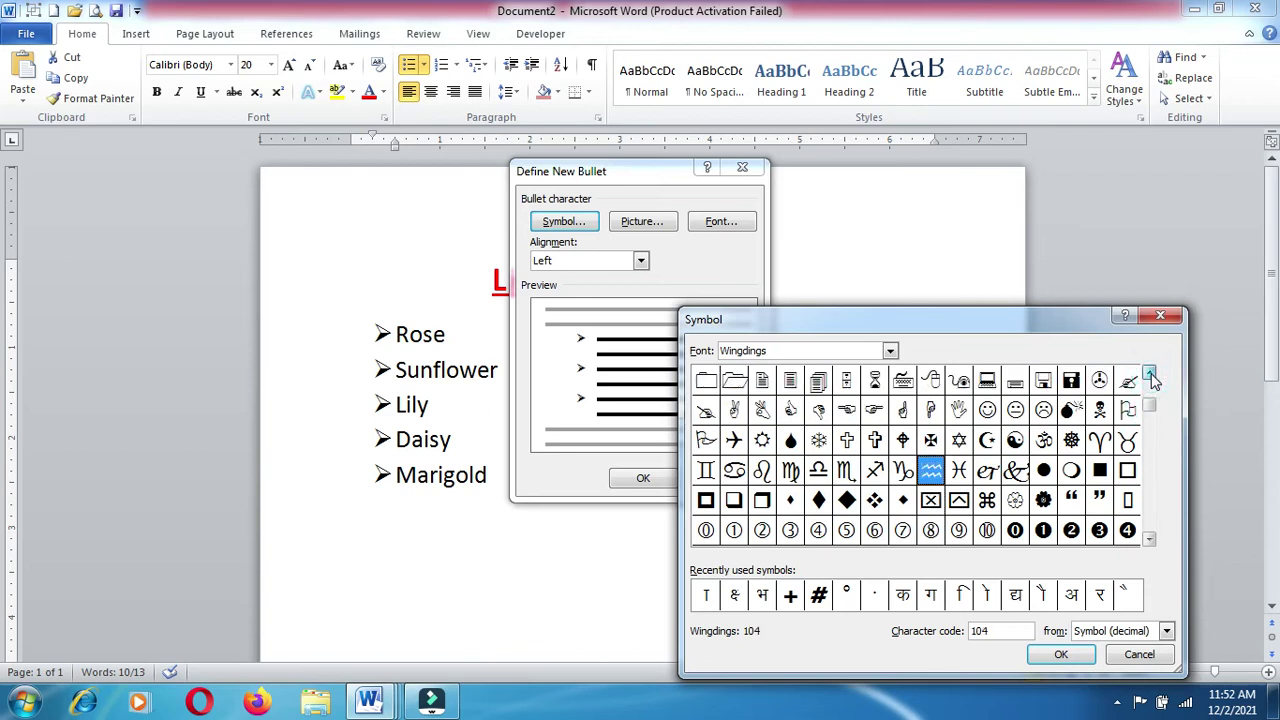
left_click(1152, 377)
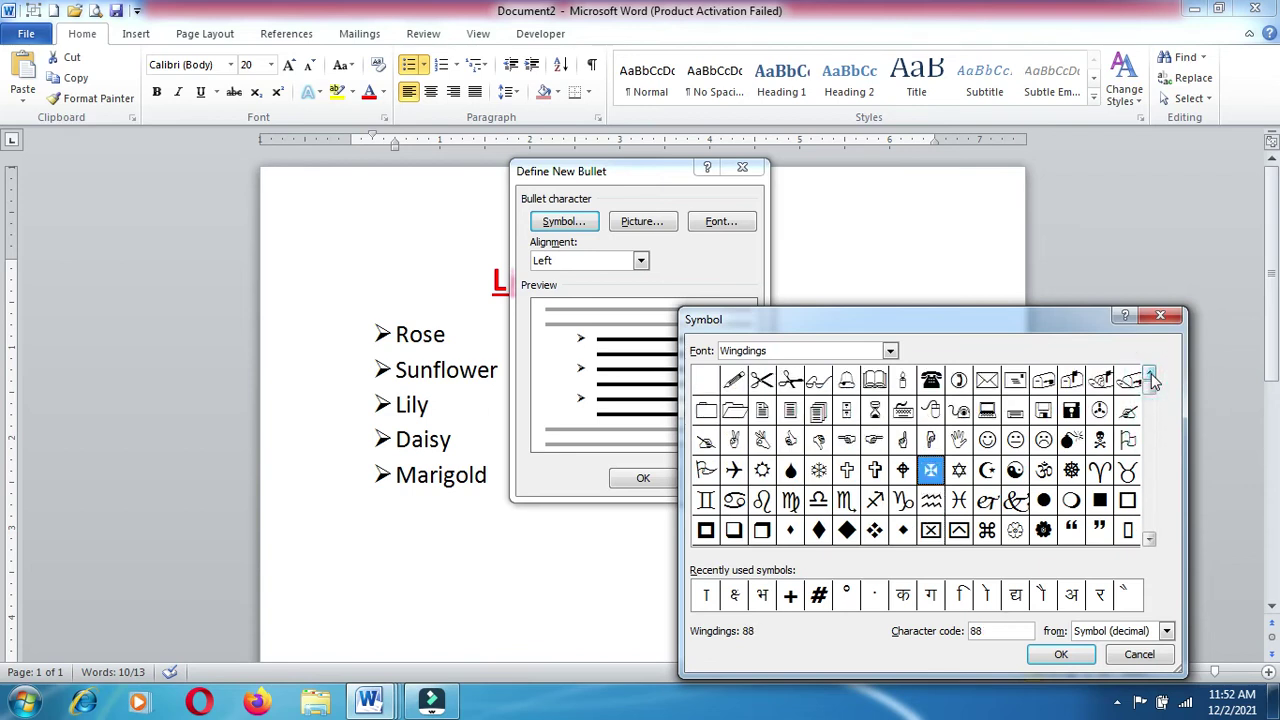
left_click(1043, 471)
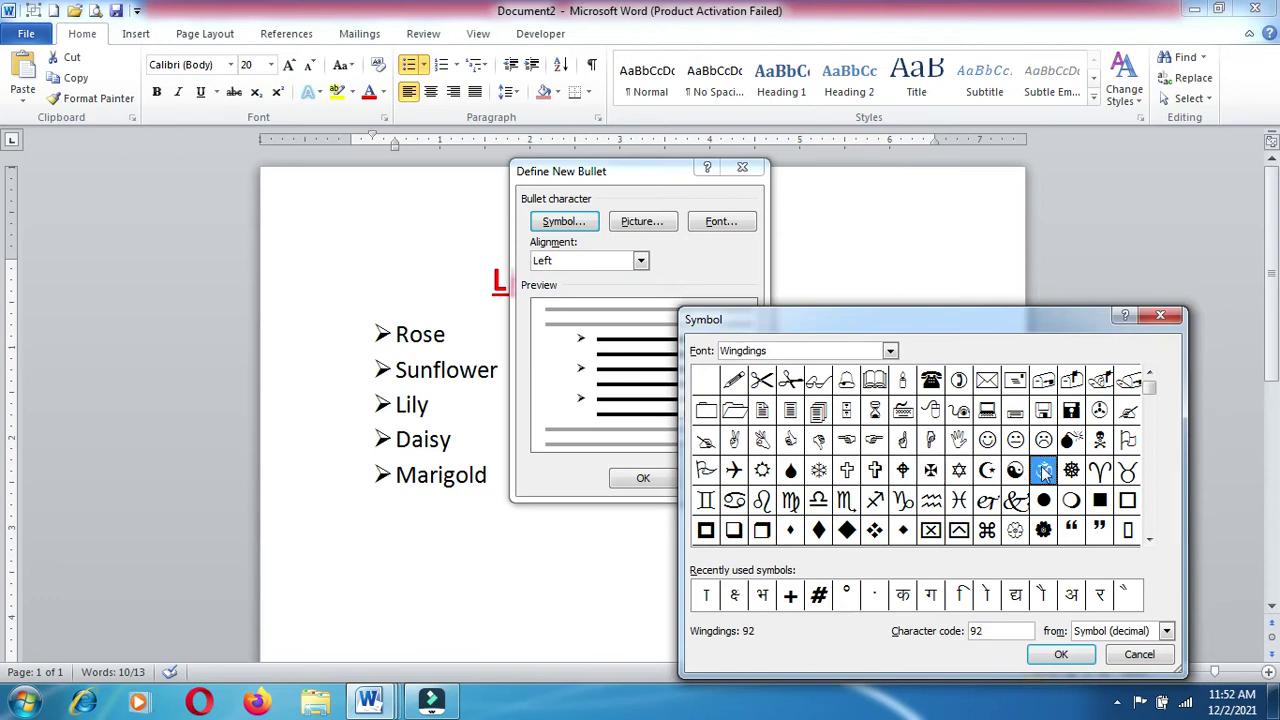
left_click(1052, 658)
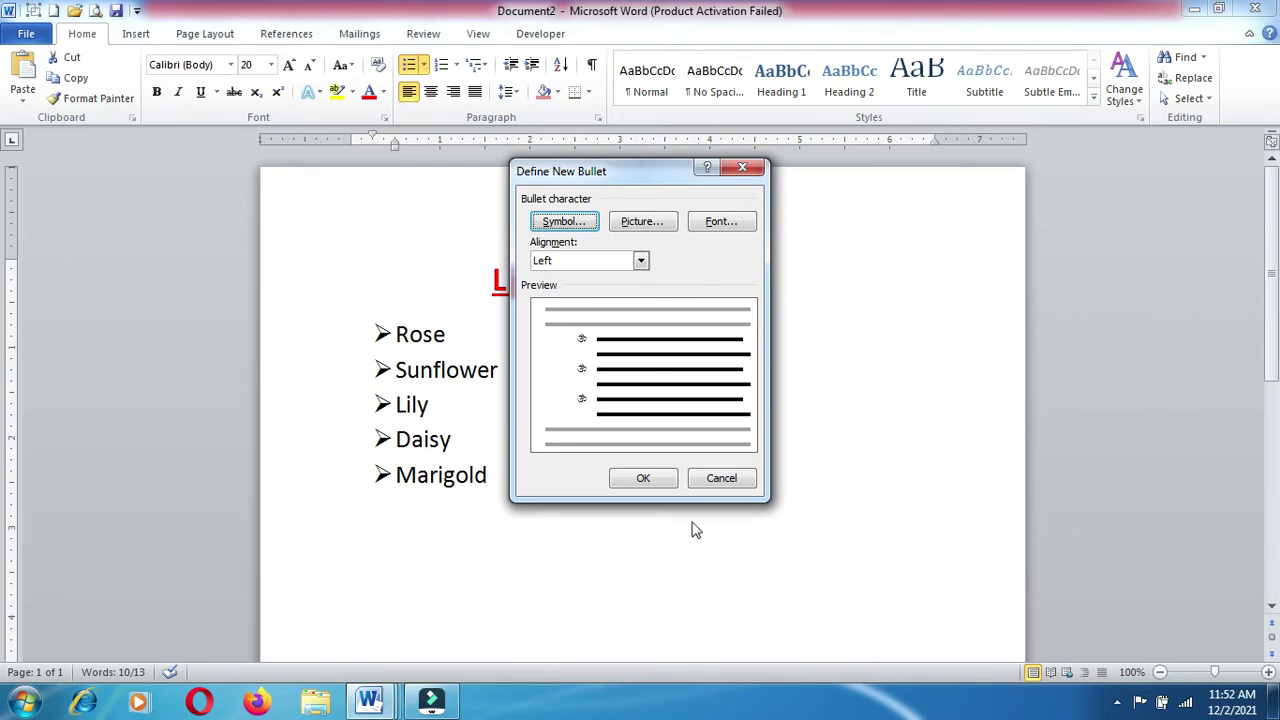
left_click(650, 478)
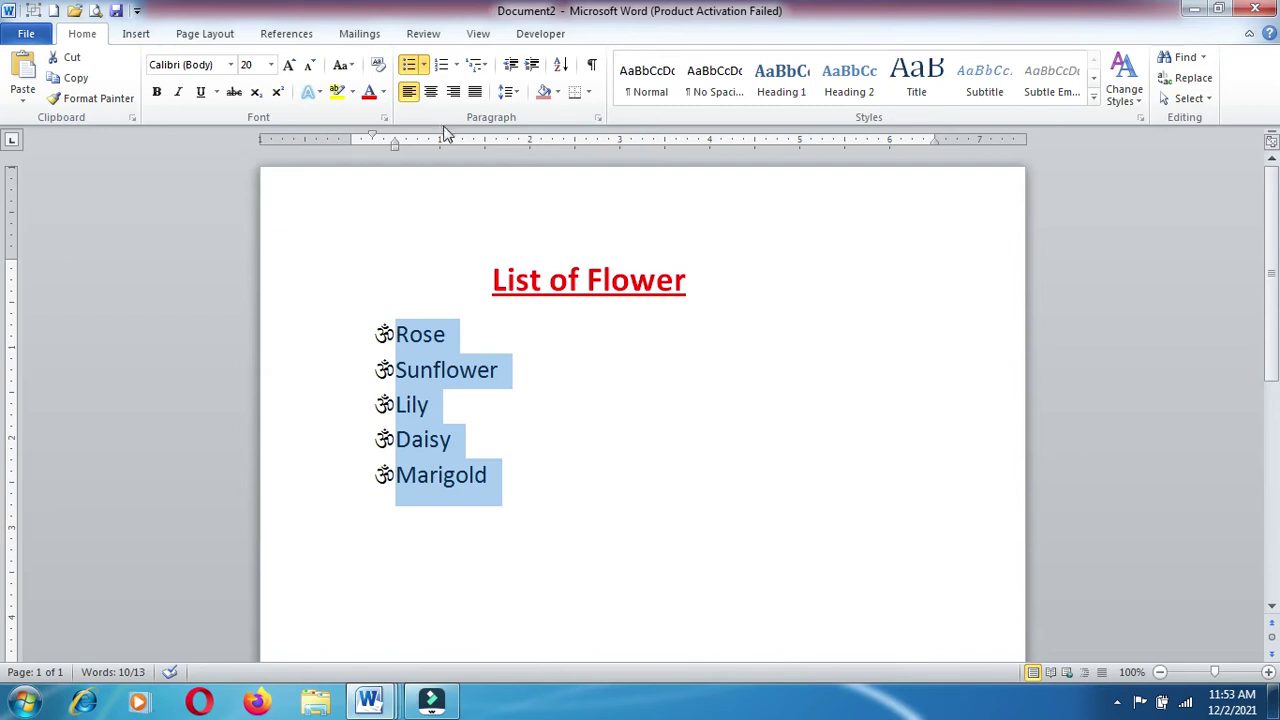
Apply the i. ii. iii. numbering format to the five flower list items
left_click(425, 66)
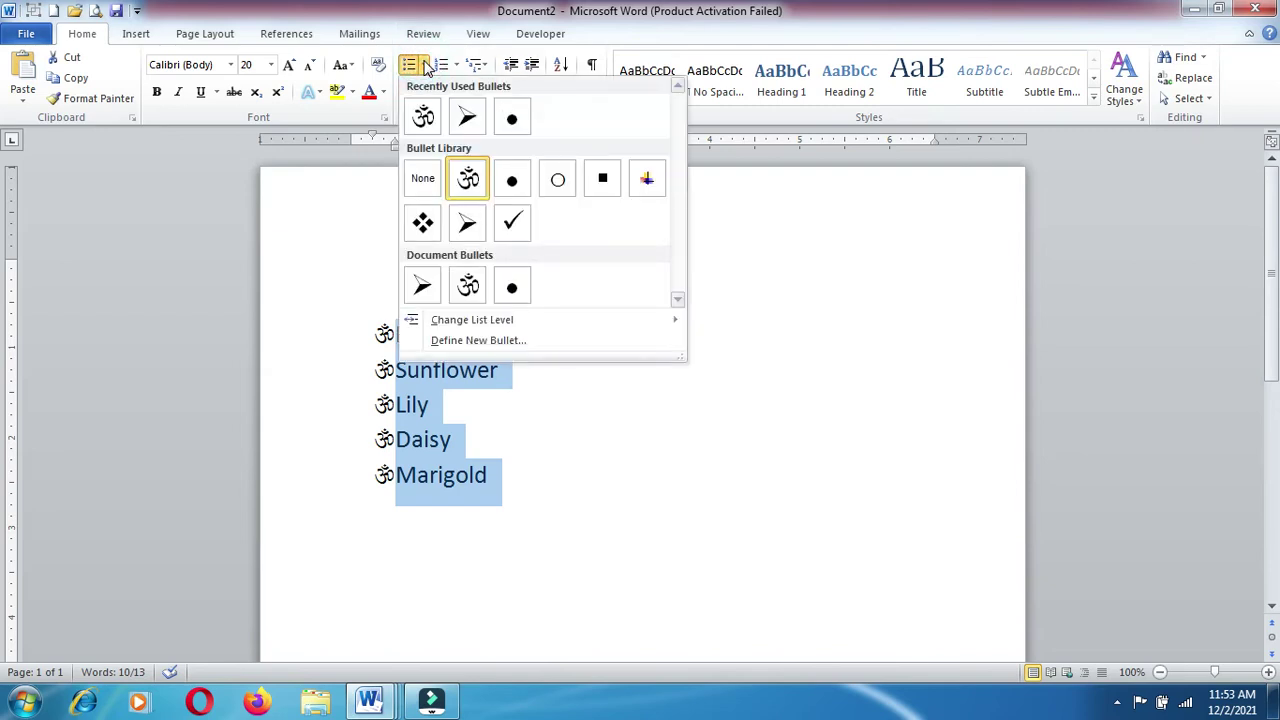
left_click(430, 68)
left_click(457, 66)
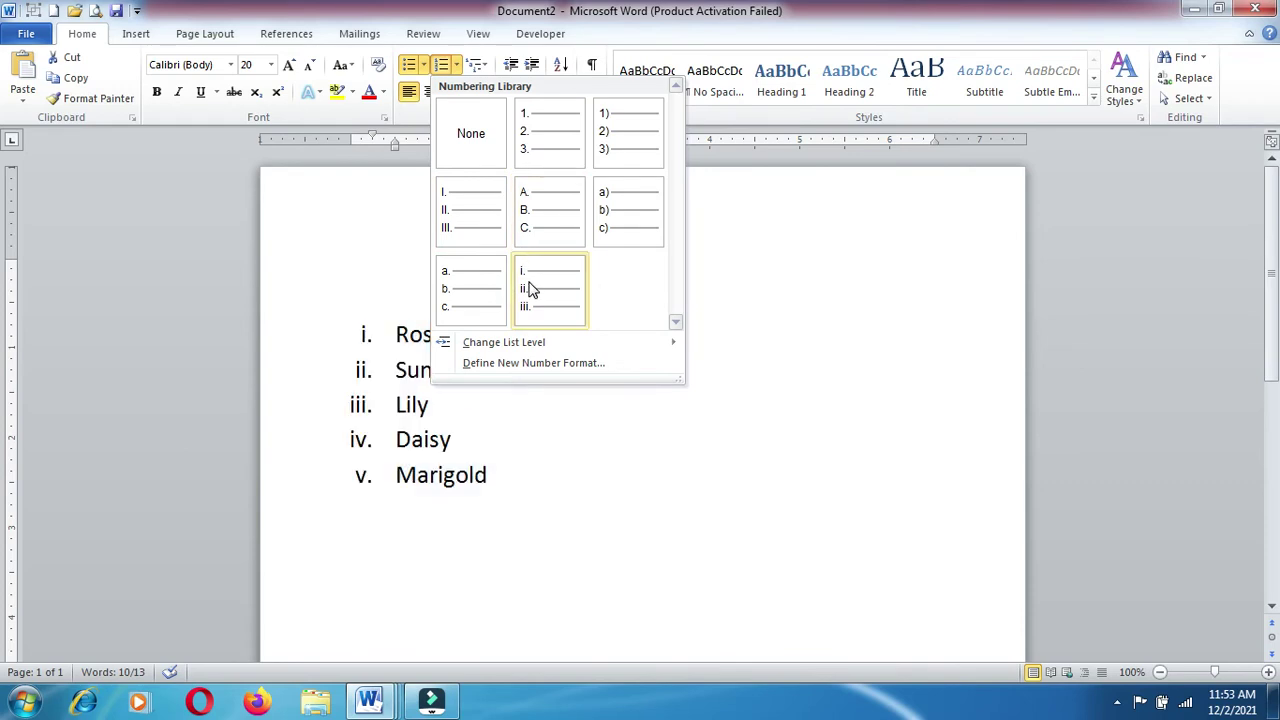
left_click(530, 288)
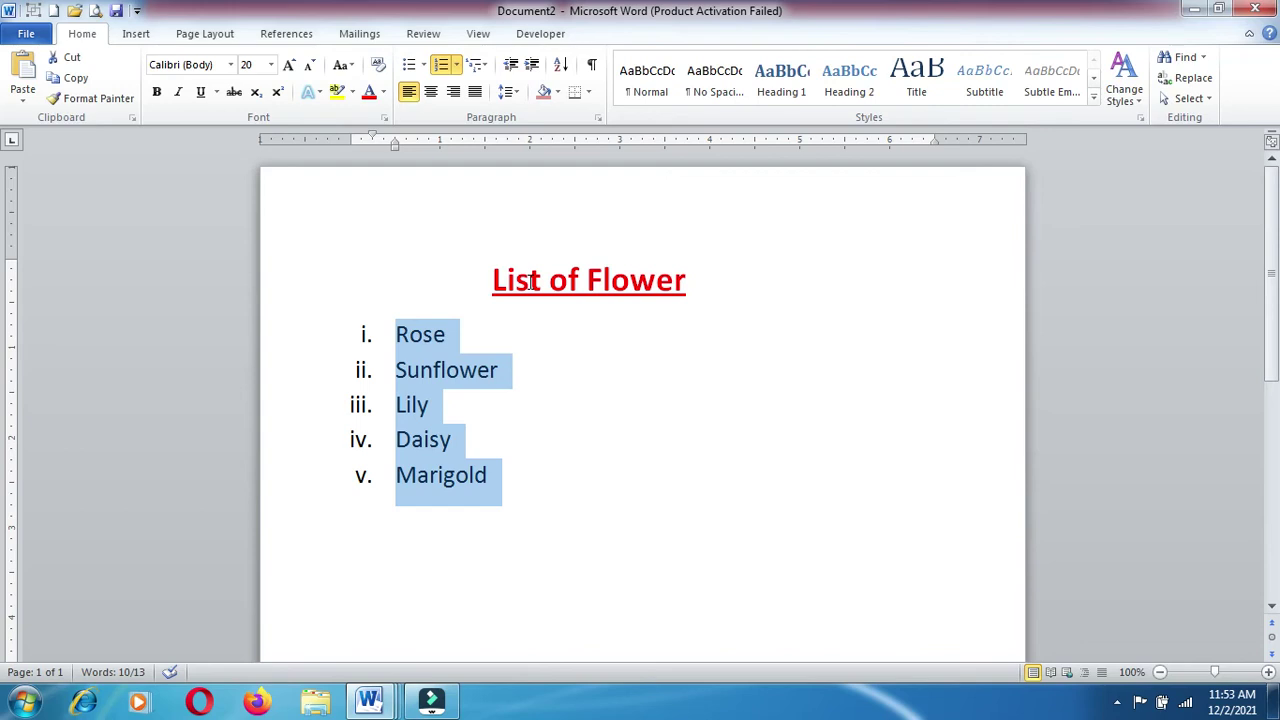
left_click(457, 66)
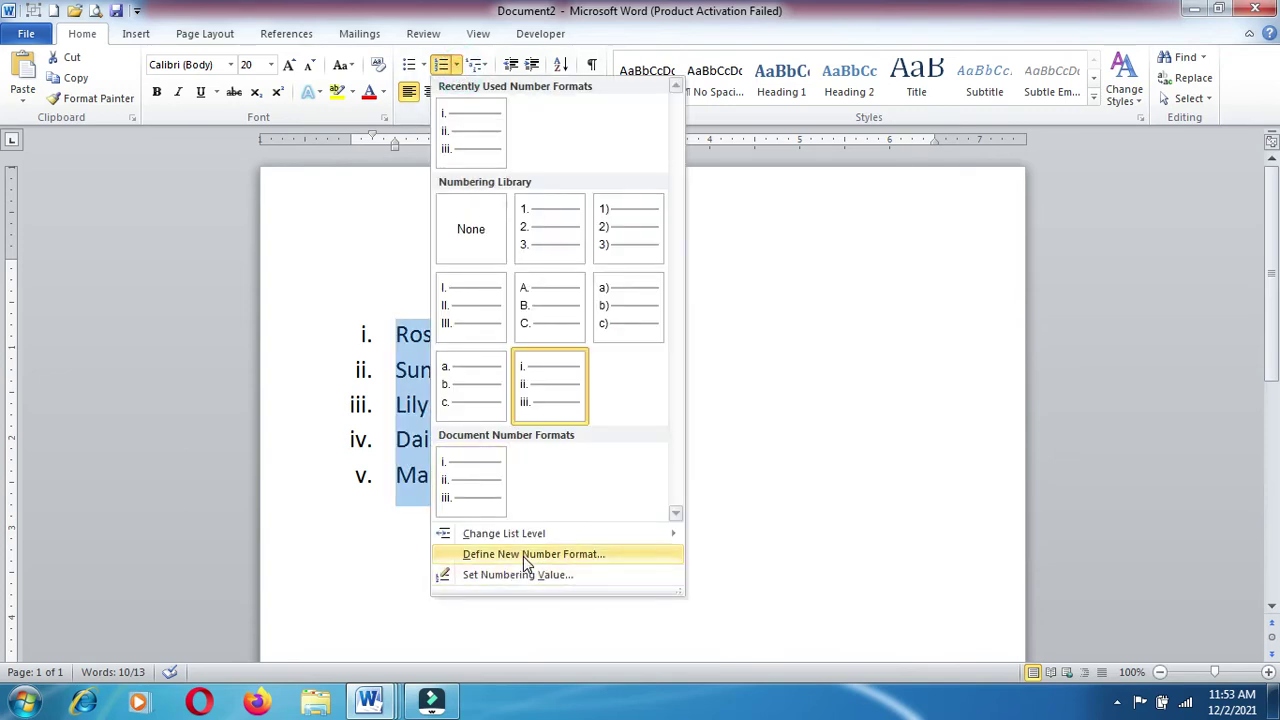
left_click(402, 628)
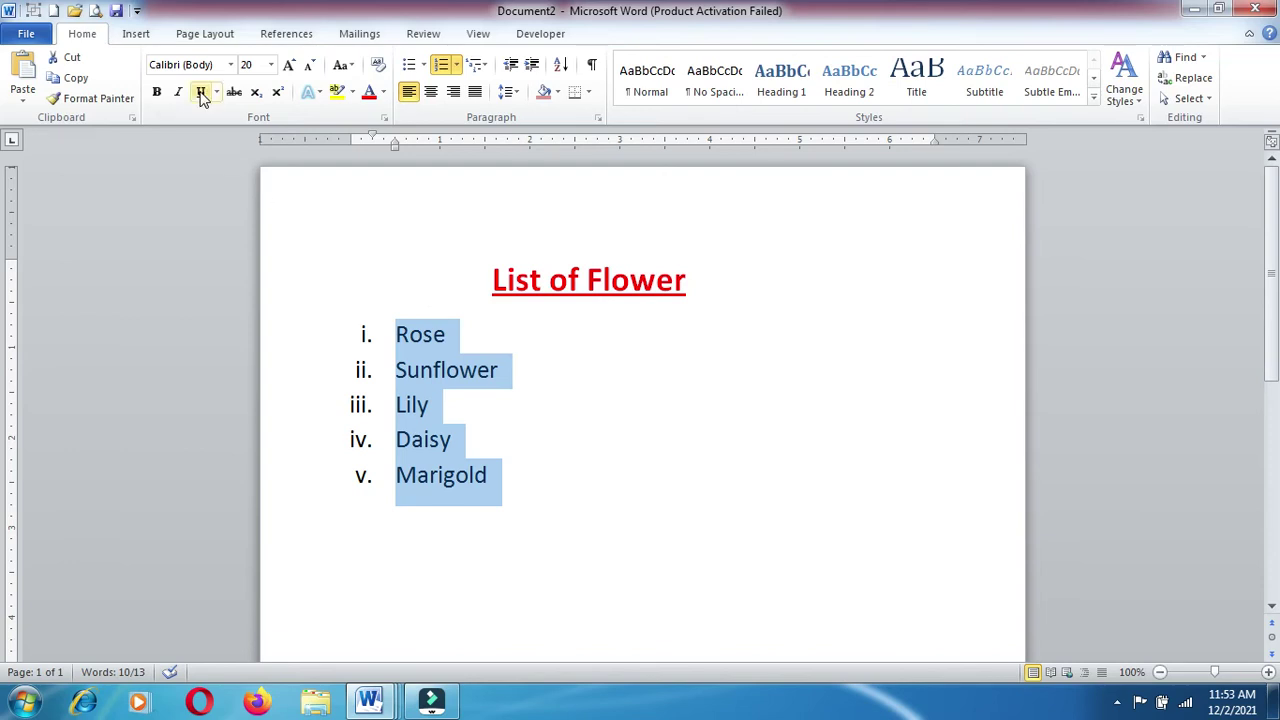
Insert a Blank header at the page top and type 'Computer class 5th' in it
left_click(138, 36)
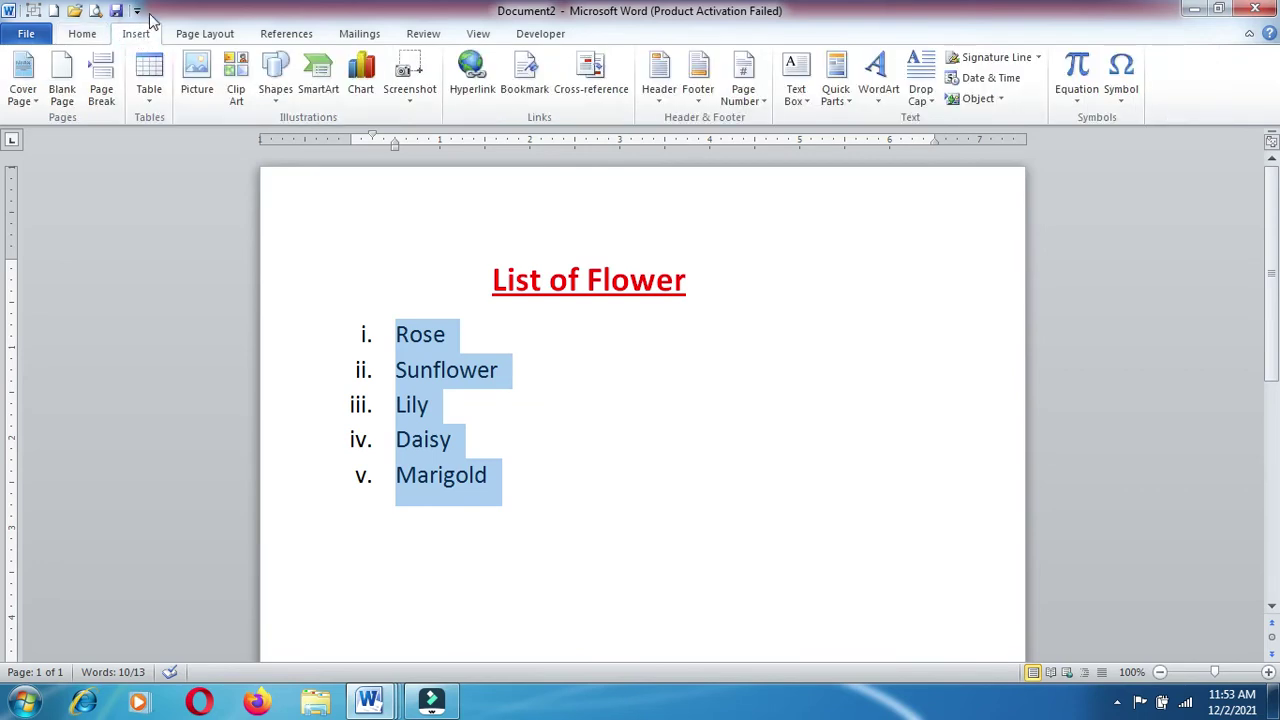
left_click(698, 78)
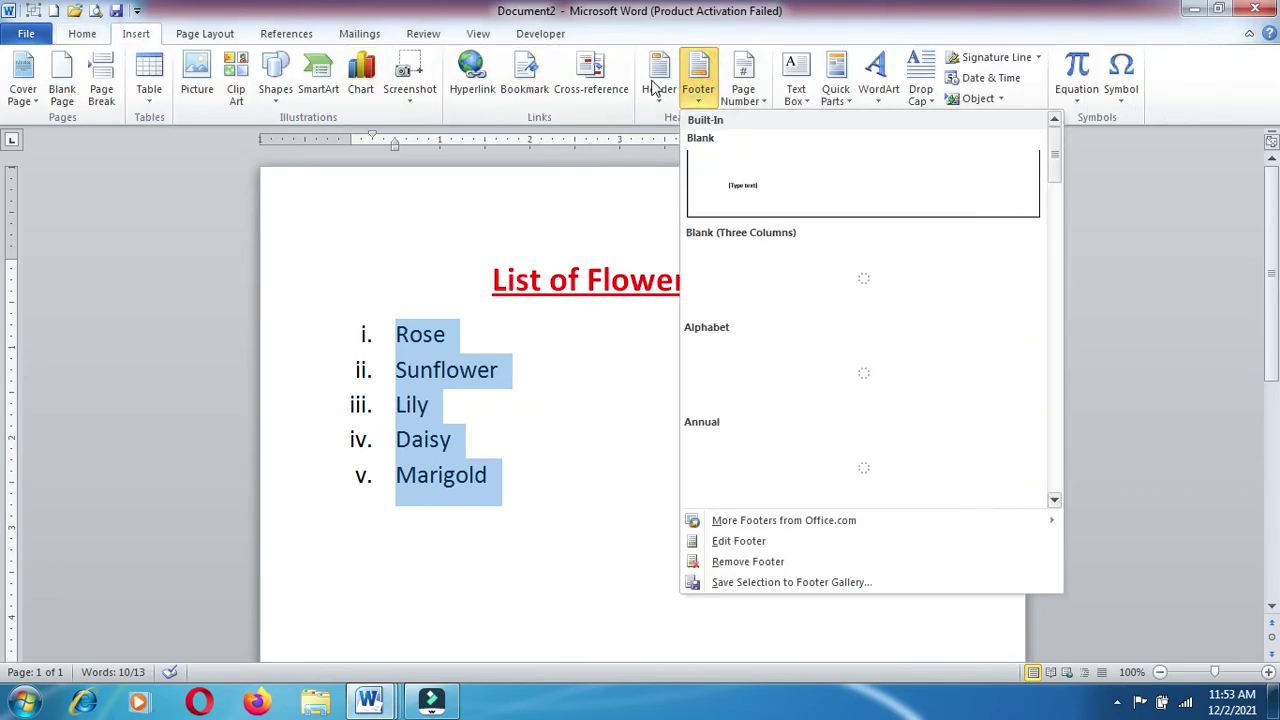
left_click(649, 189)
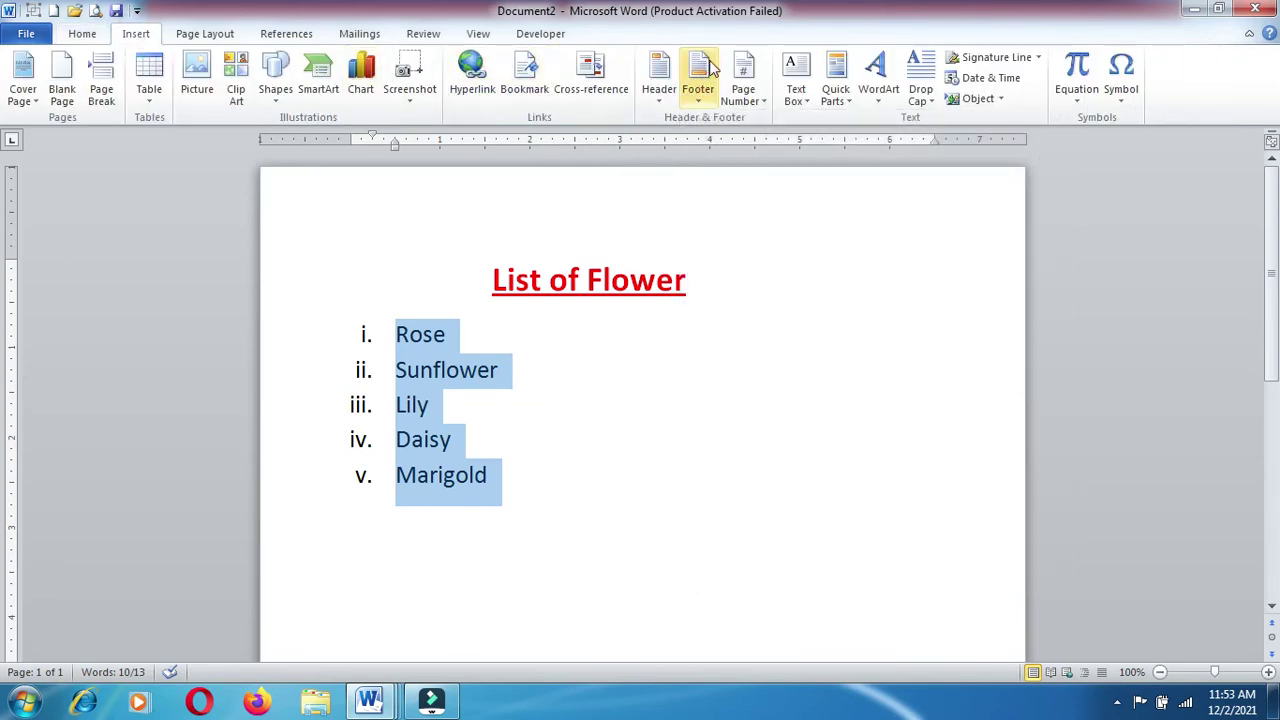
left_click(665, 94)
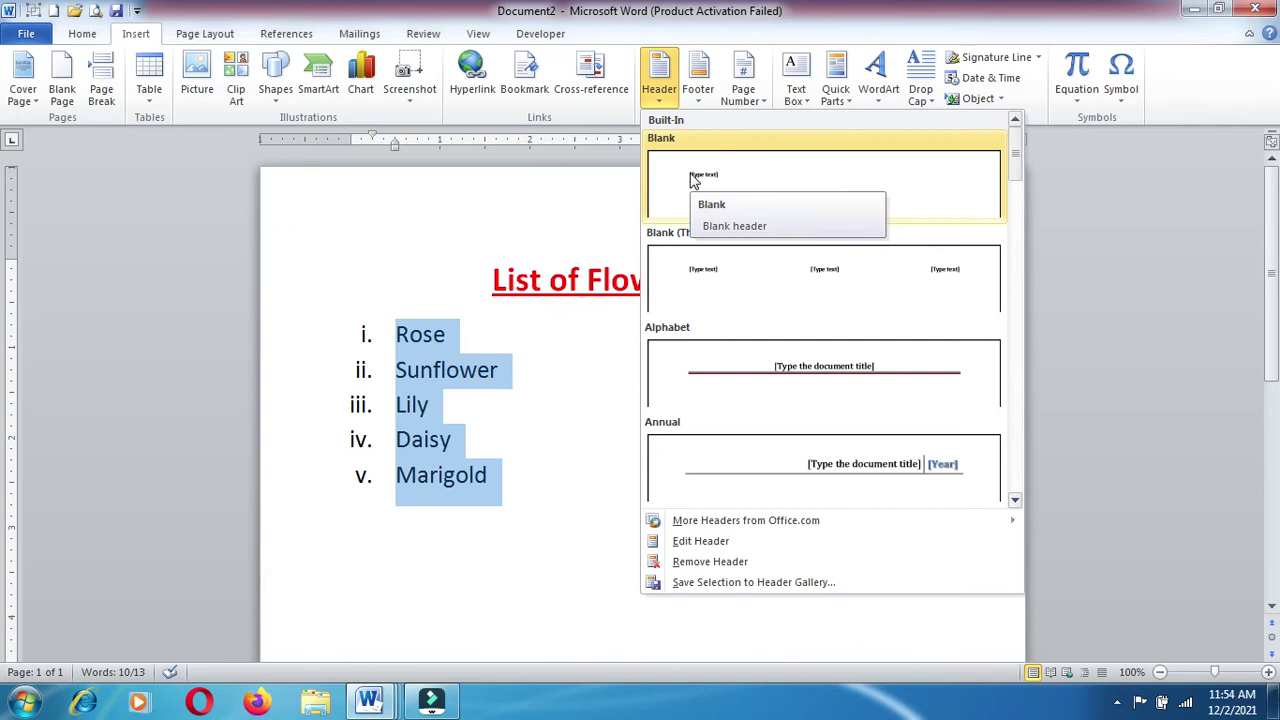
left_click(694, 178)
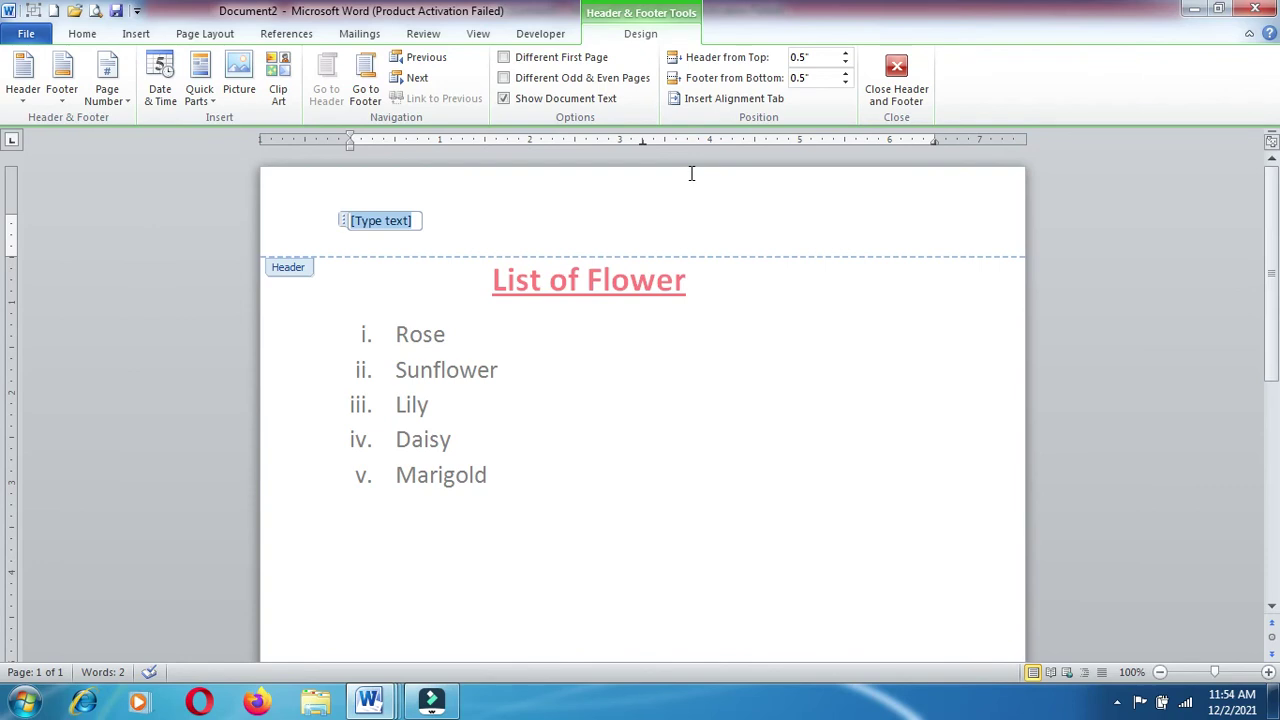
type("co")
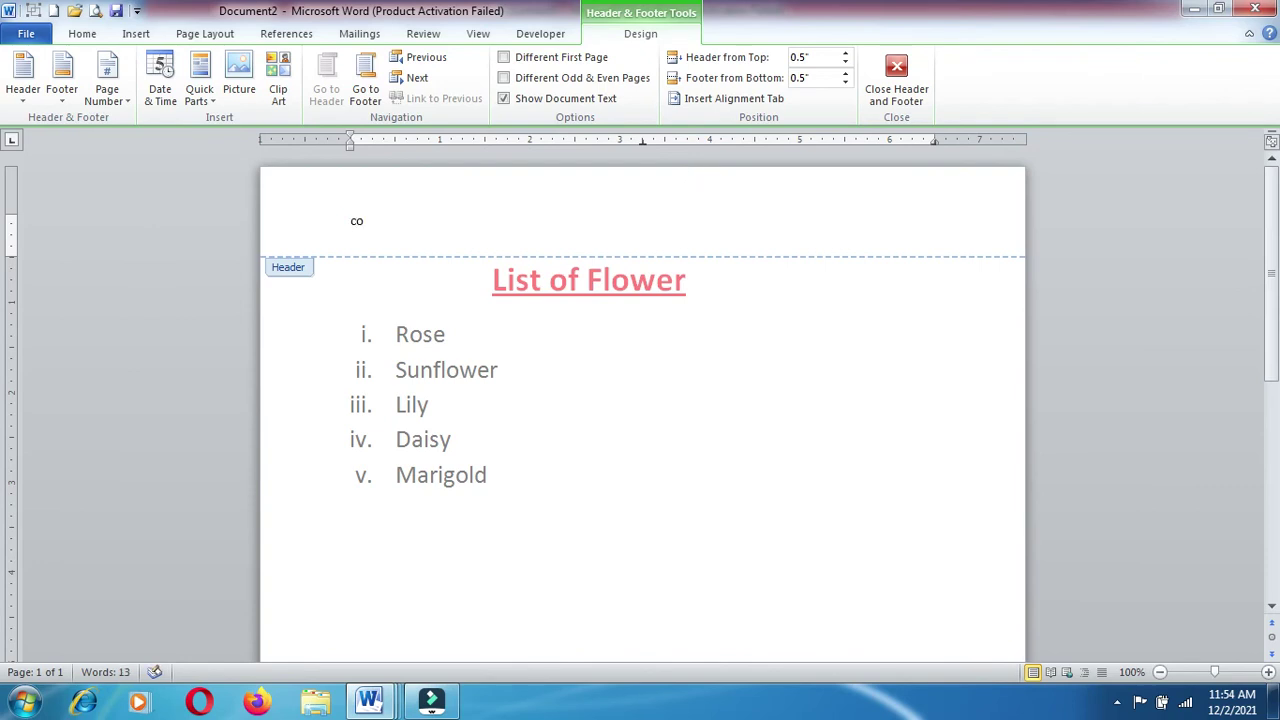
type("mputer c")
type(" lass")
type("5th")
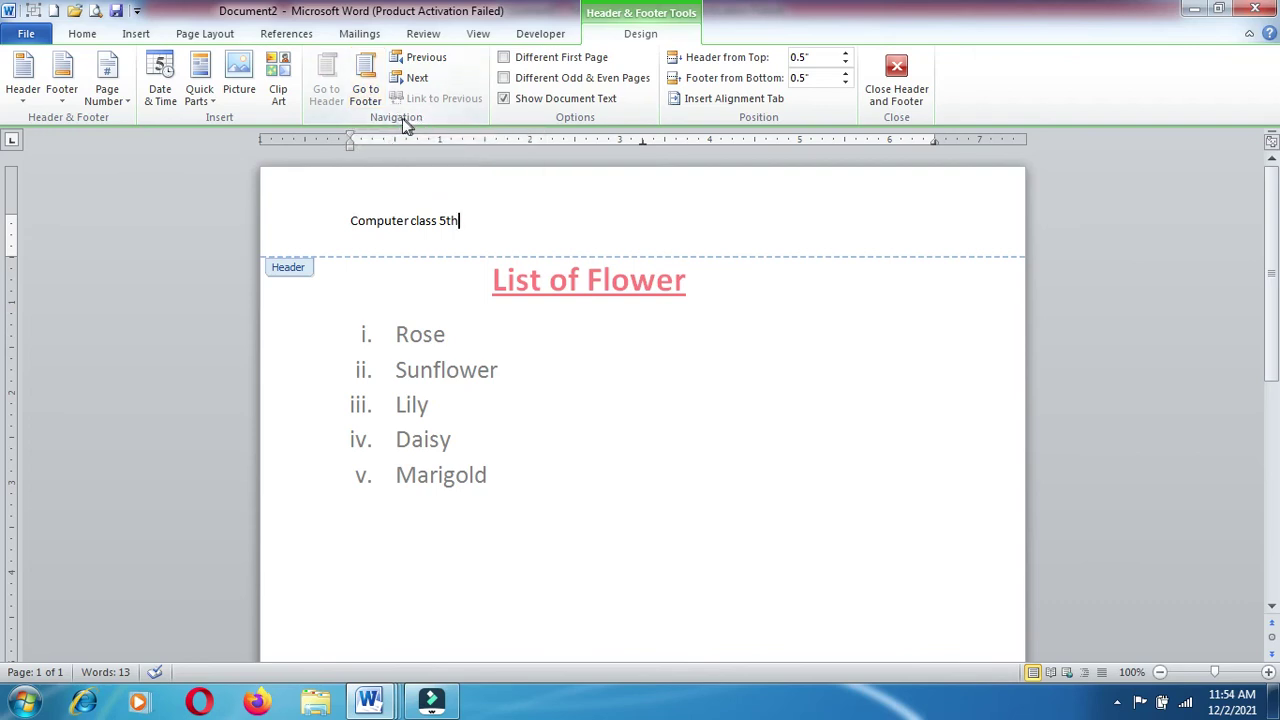
Enter 'Page No 1' in the footer and close header and footer editing
left_click(378, 90)
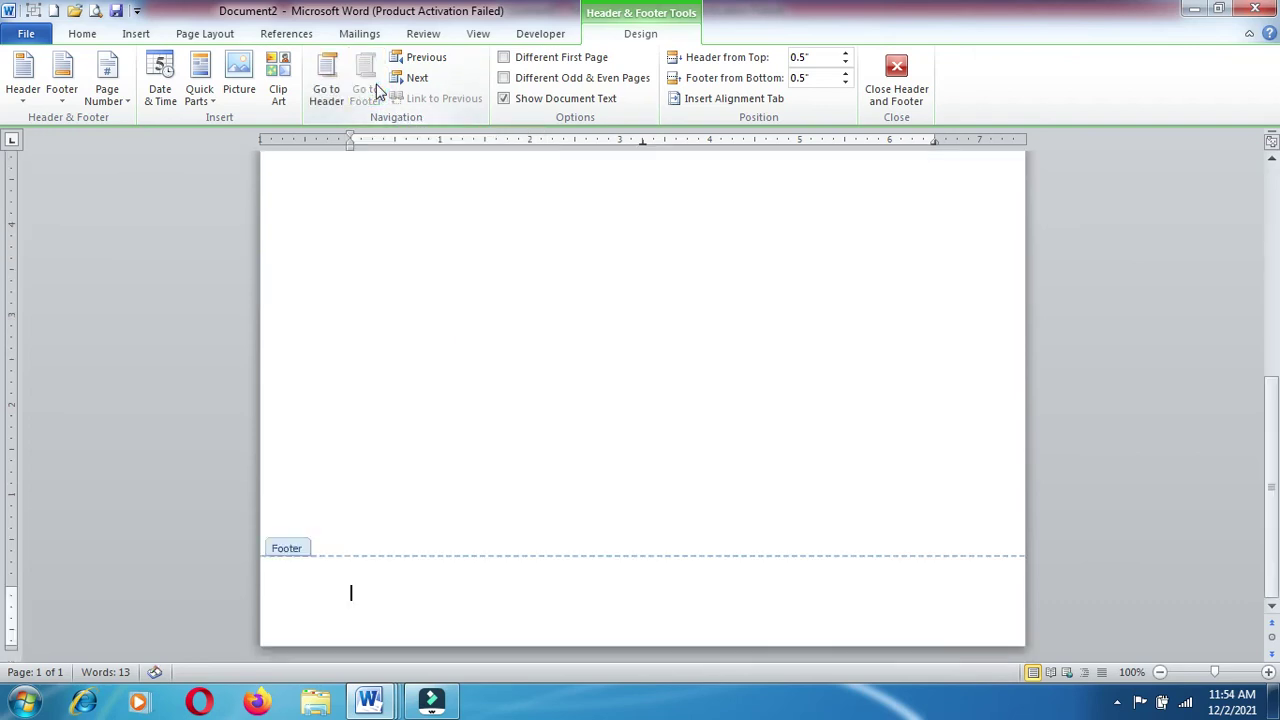
type("Page No 1")
double_click(370, 450)
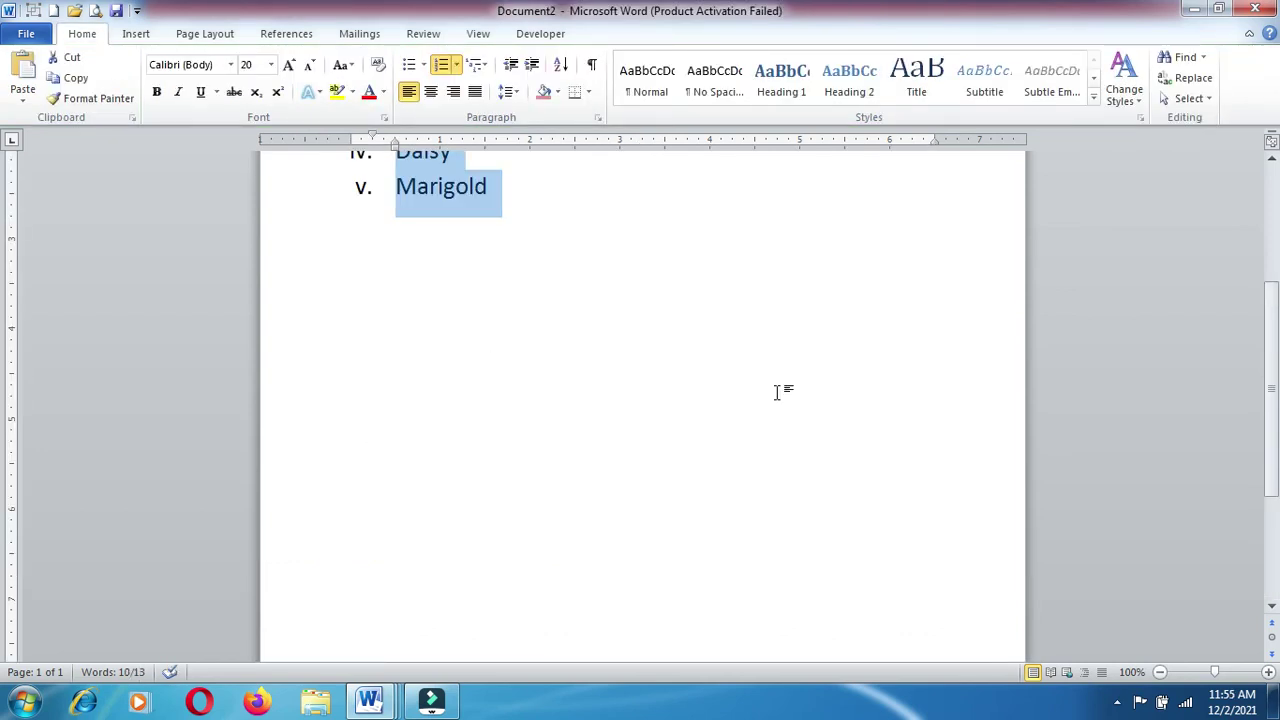
left_click_drag(1265, 400, 1272, 252)
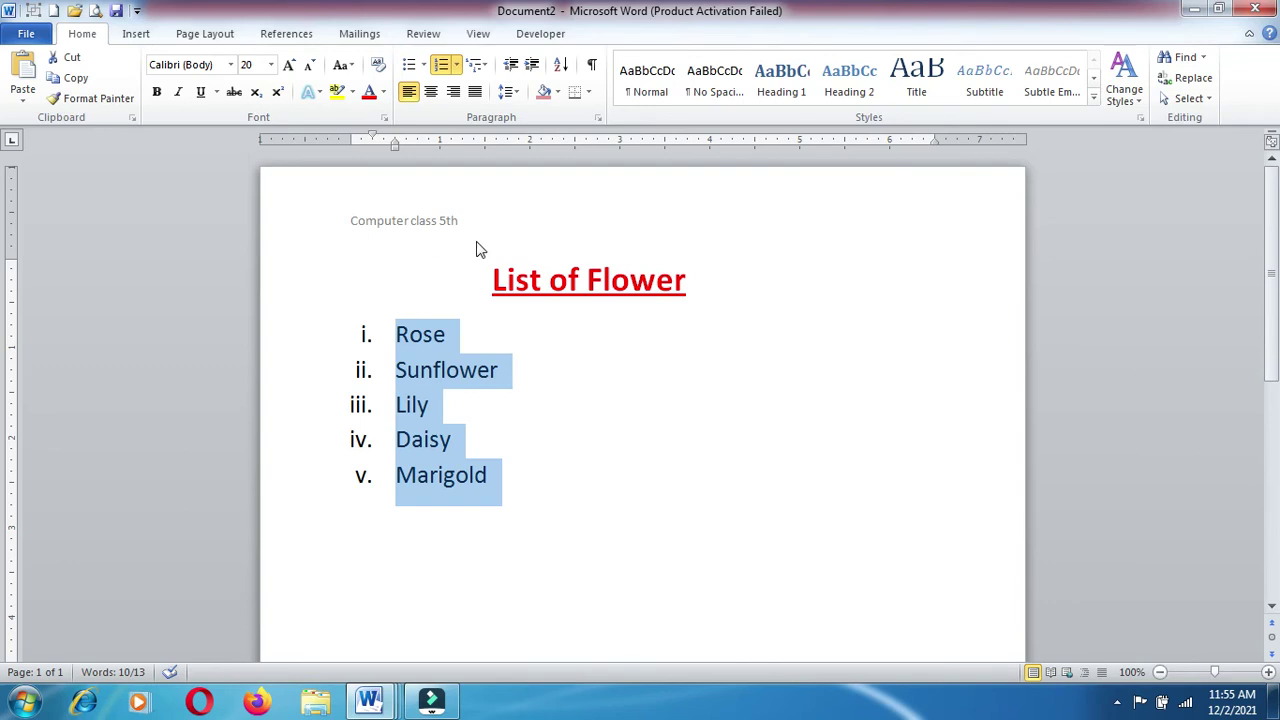
Scroll down to check the 'Page No 1' footer, then switch to Document1
left_click(1271, 606)
left_click(1271, 606)
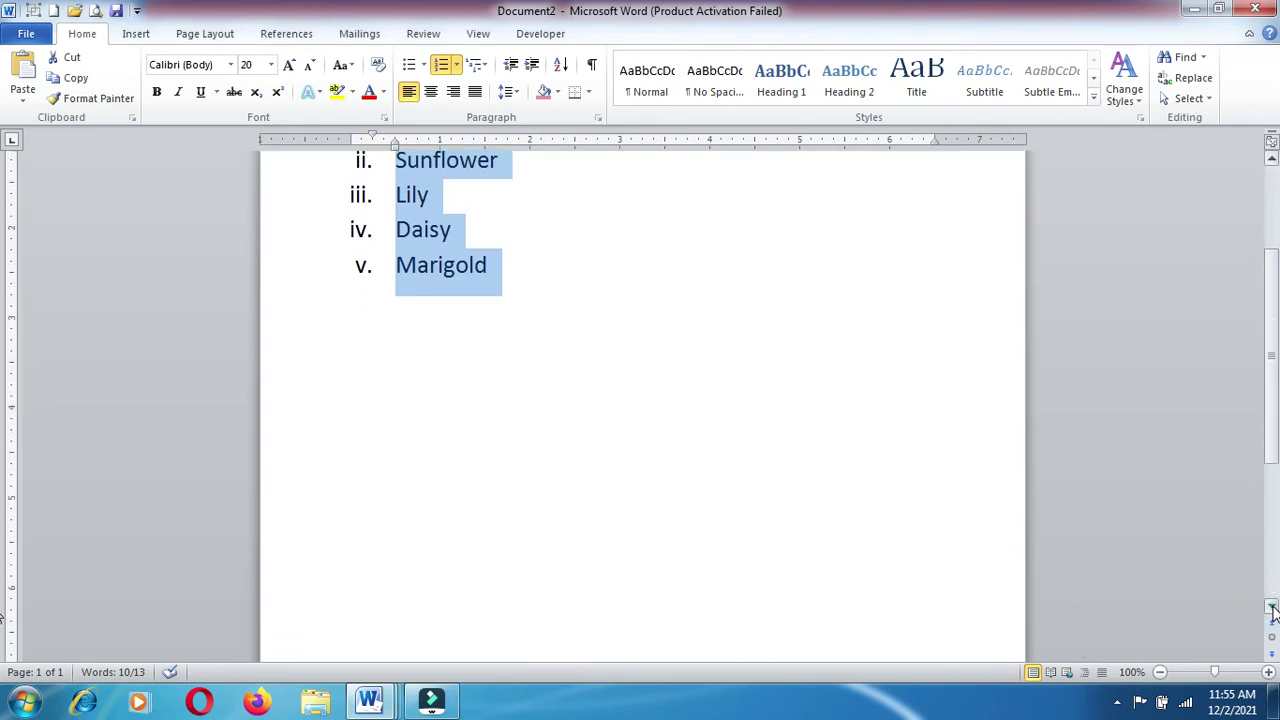
left_click(1271, 606)
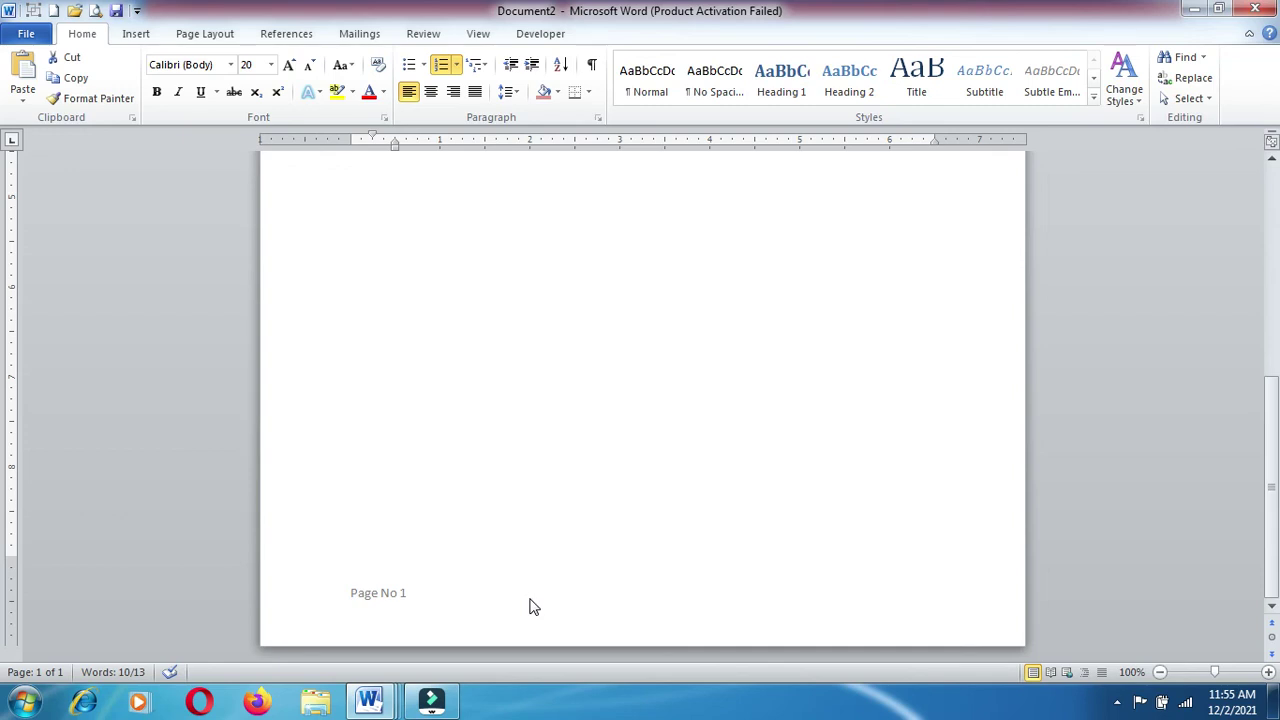
left_click(372, 703)
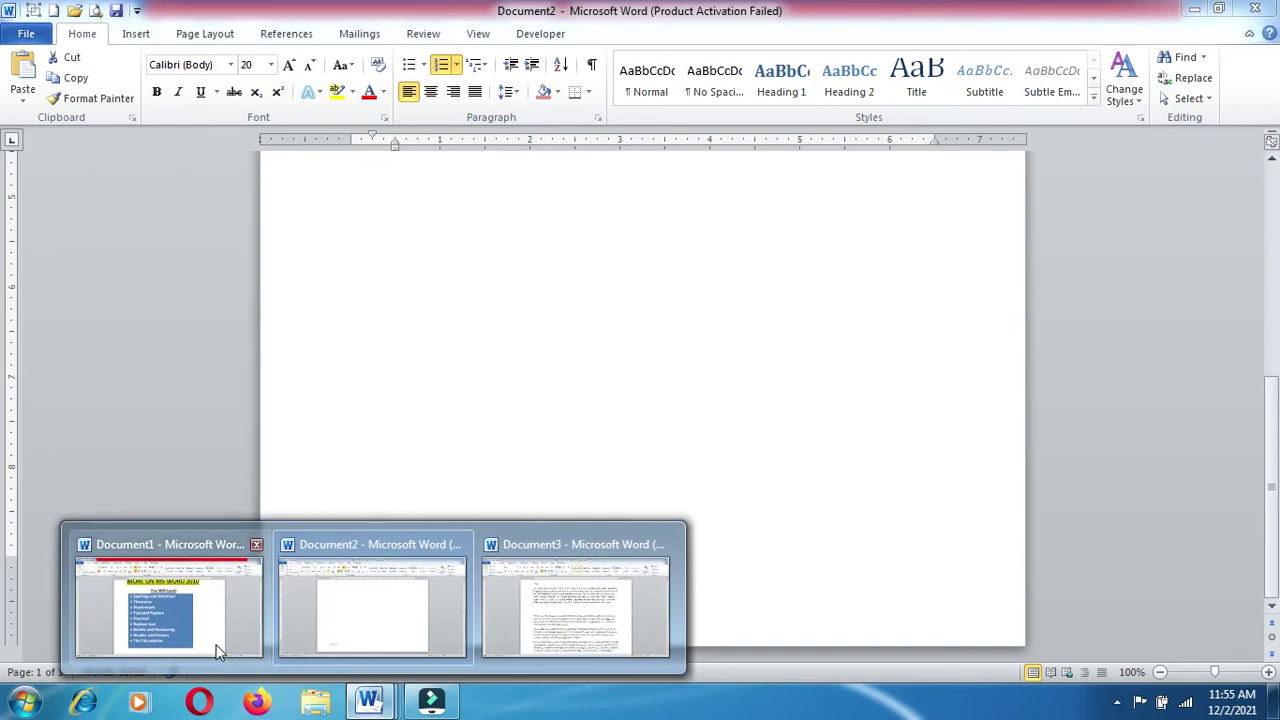
left_click(218, 652)
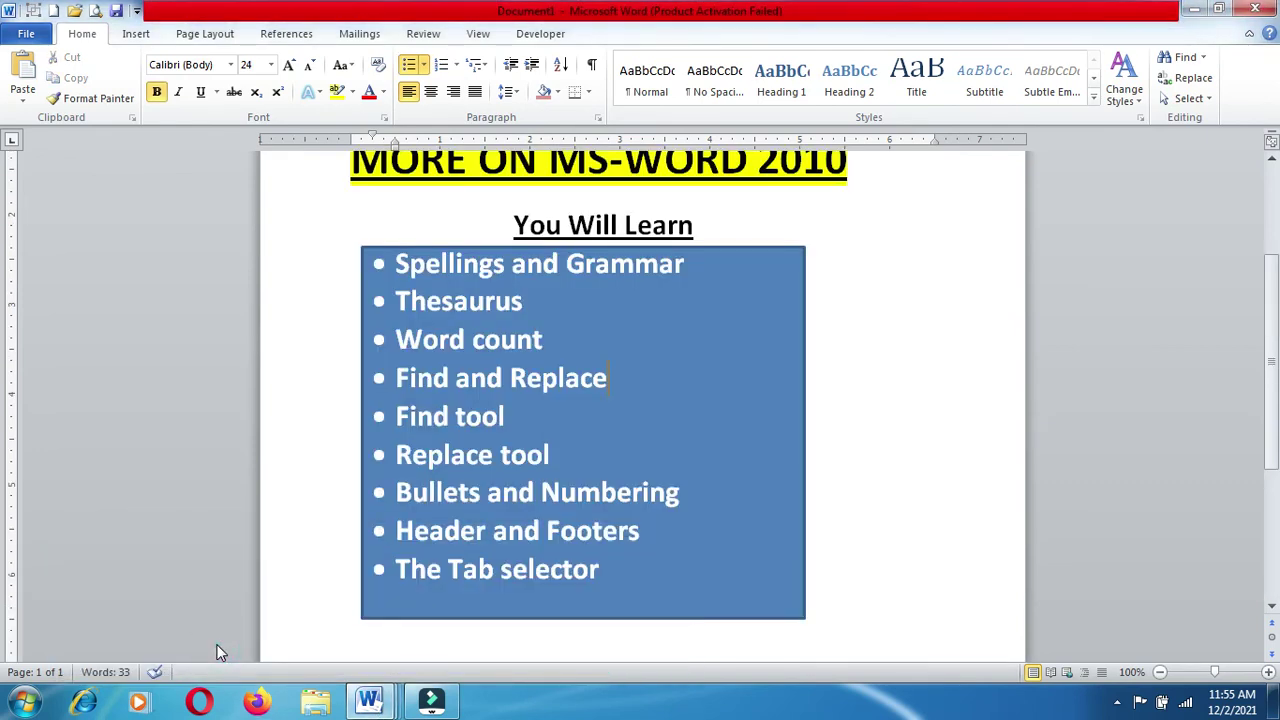